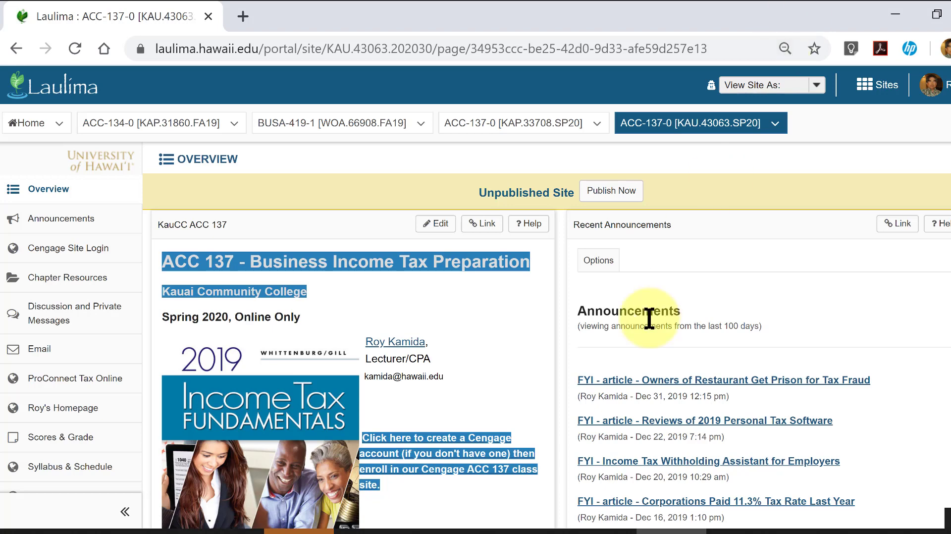
- Open ProConnect Tax Online from the ACC 137 course site and sign in with the saved credentials
{"action": "scroll", "coordinate": [509, 337], "scroll_direction": "down", "scroll_amount": 2}
{"action": "scroll", "coordinate": [509, 337], "scroll_direction": "up", "scroll_amount": 2}
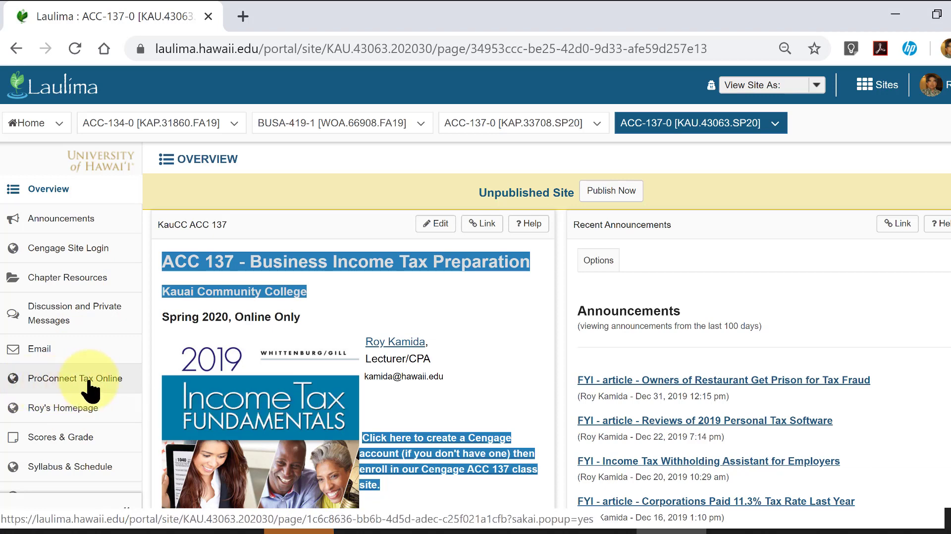
{"action": "left_click", "coordinate": [73, 380]}
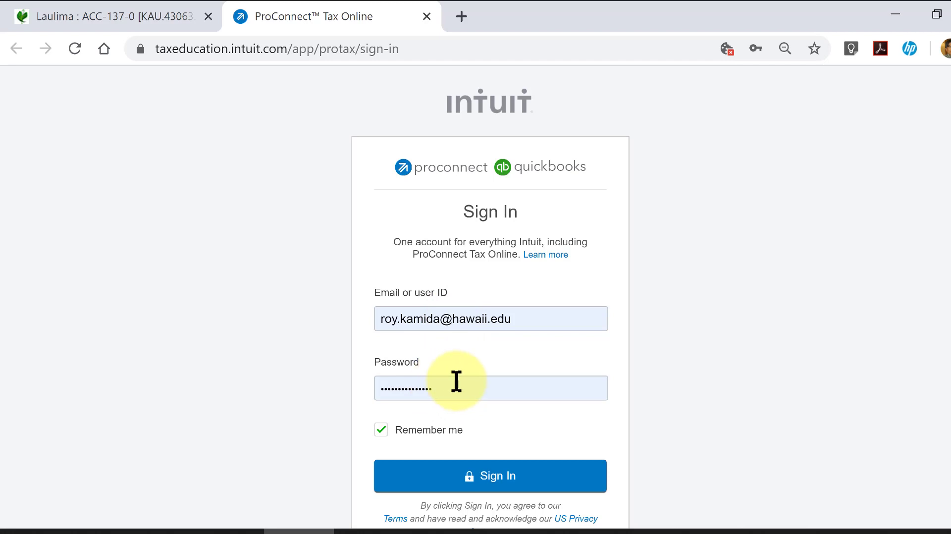
{"action": "scroll", "coordinate": [456, 381], "scroll_direction": "down", "scroll_amount": 2}
{"action": "scroll", "coordinate": [616, 388], "scroll_direction": "down", "scroll_amount": 2}
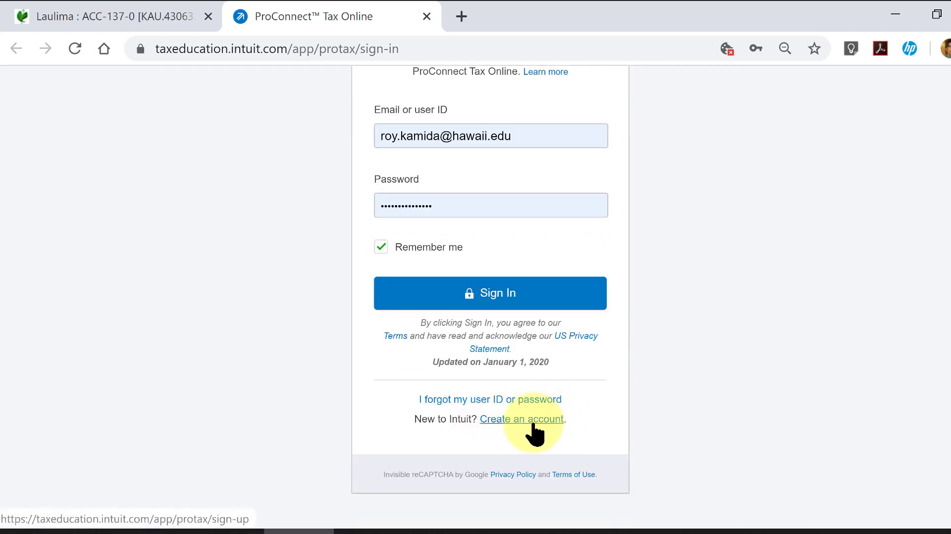
{"action": "scroll", "coordinate": [534, 435], "scroll_direction": "up", "scroll_amount": 2}
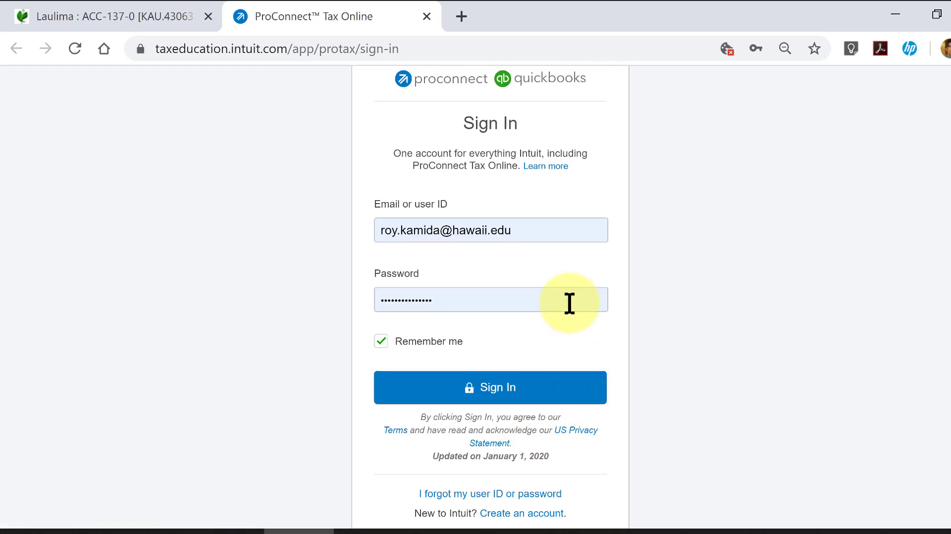
{"action": "scroll", "coordinate": [569, 303], "scroll_direction": "up", "scroll_amount": 2}
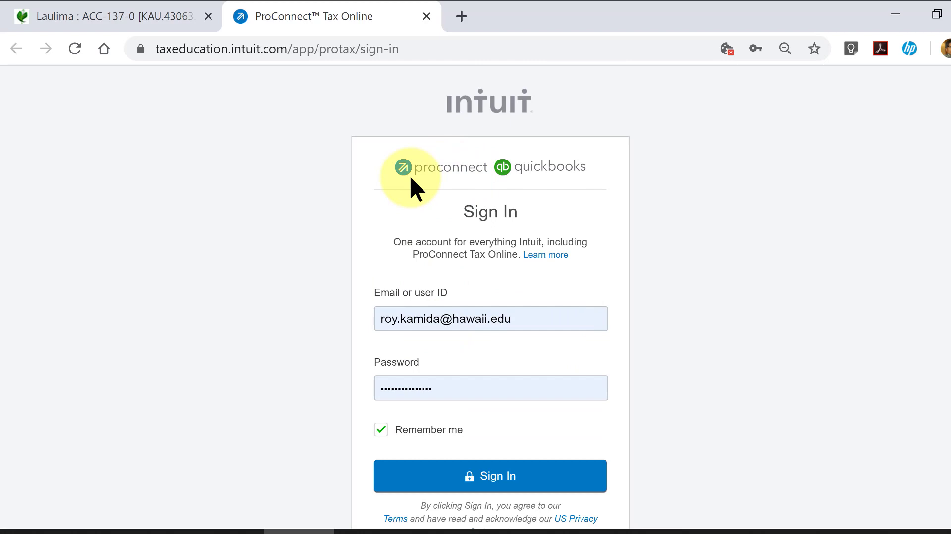
{"action": "left_click", "coordinate": [492, 479]}
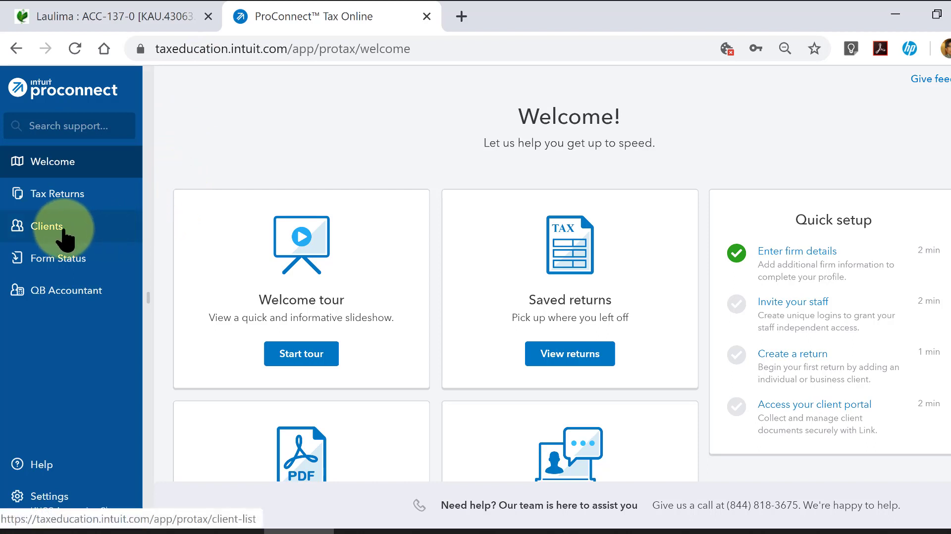
- View the sample individual client's profile and its 2019 Form 1040 return from the client list
{"action": "left_click", "coordinate": [42, 233]}
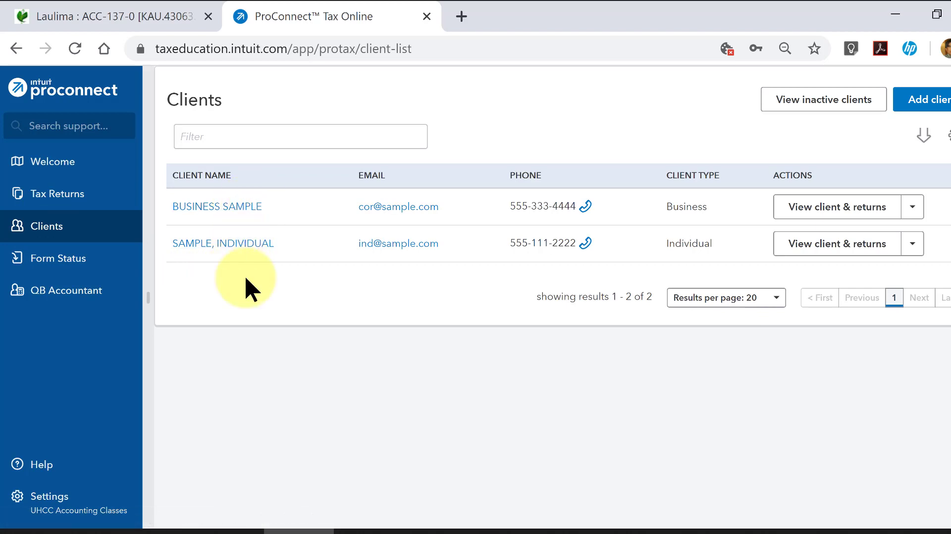
{"action": "left_click", "coordinate": [237, 245]}
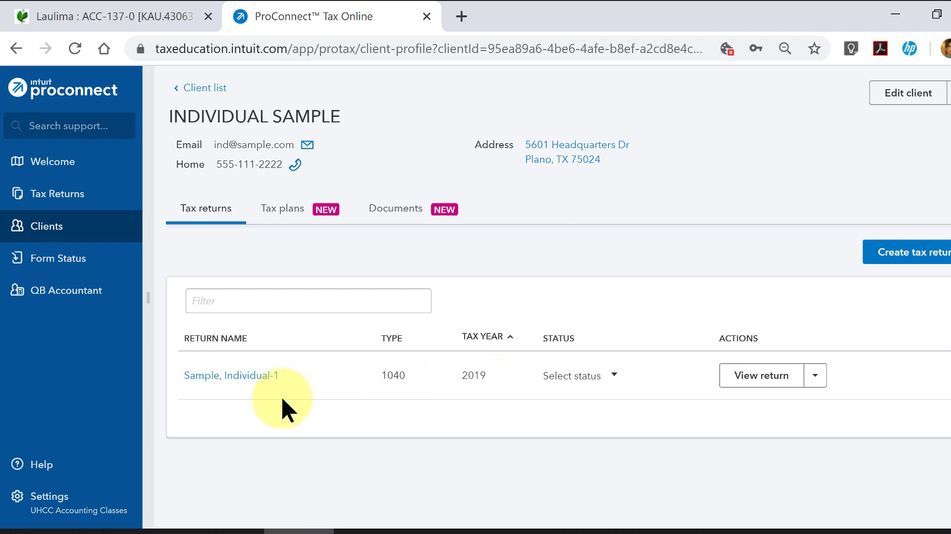
{"action": "left_click", "coordinate": [250, 376]}
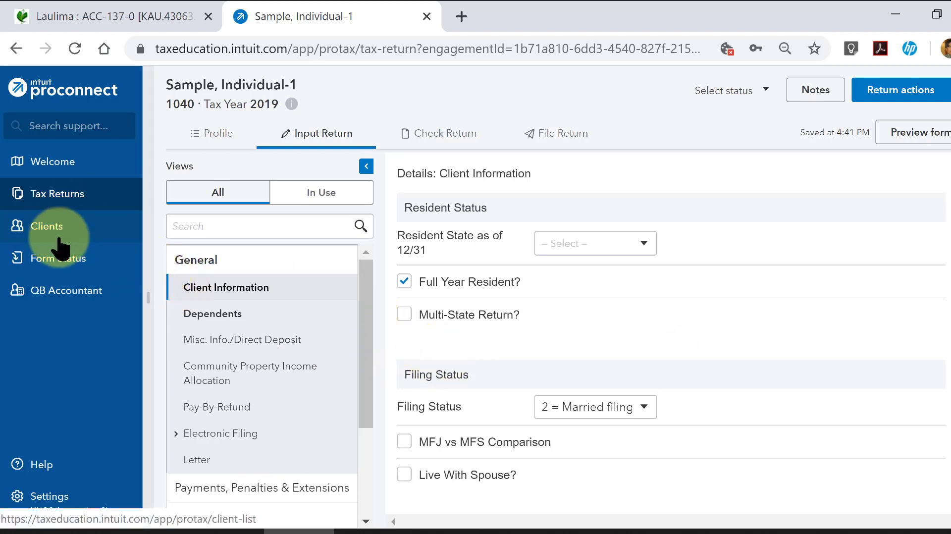
- Start adding a new Individual (1040, 709) client in the client list and enter the client's first and last name
{"action": "left_click", "coordinate": [49, 227]}
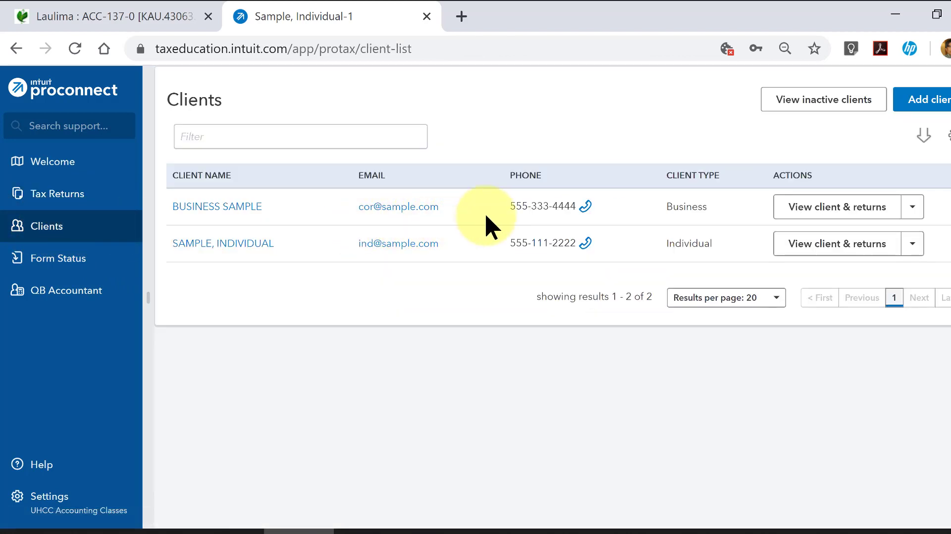
{"action": "left_click", "coordinate": [937, 104]}
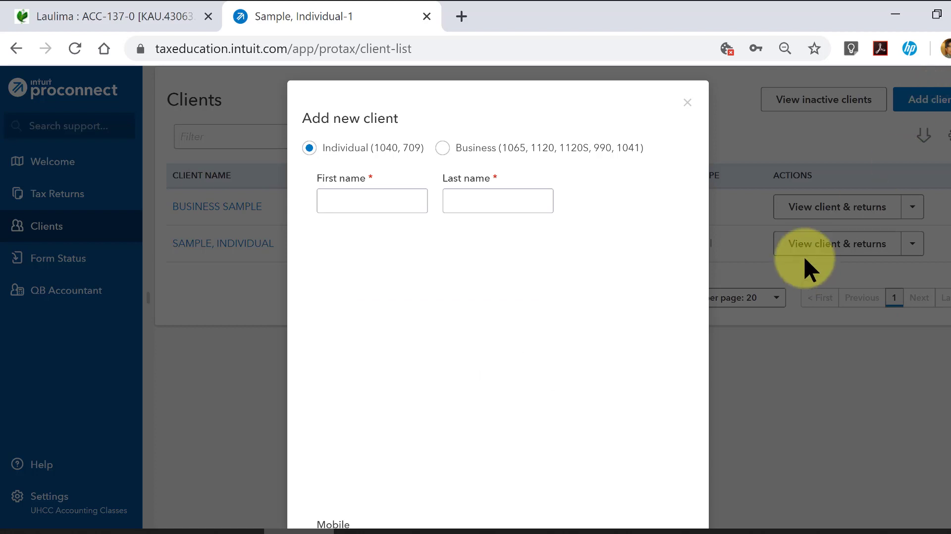
{"action": "left_click", "coordinate": [325, 197]}
{"action": "left_click", "coordinate": [441, 217]}
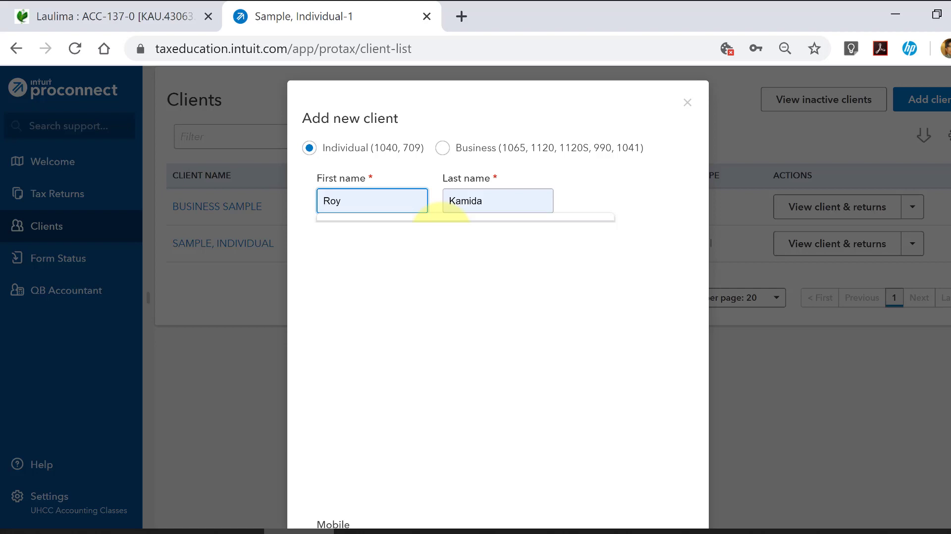
{"action": "type", "text": "Patty"}
{"action": "key", "text": "Tab"}
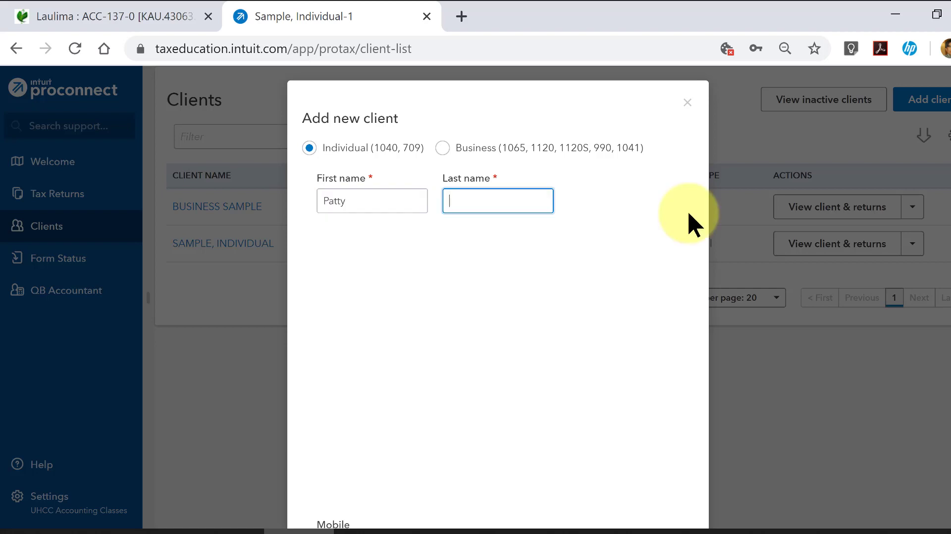
{"action": "type", "text": "Banyan"}
{"action": "key", "text": "Tab"}
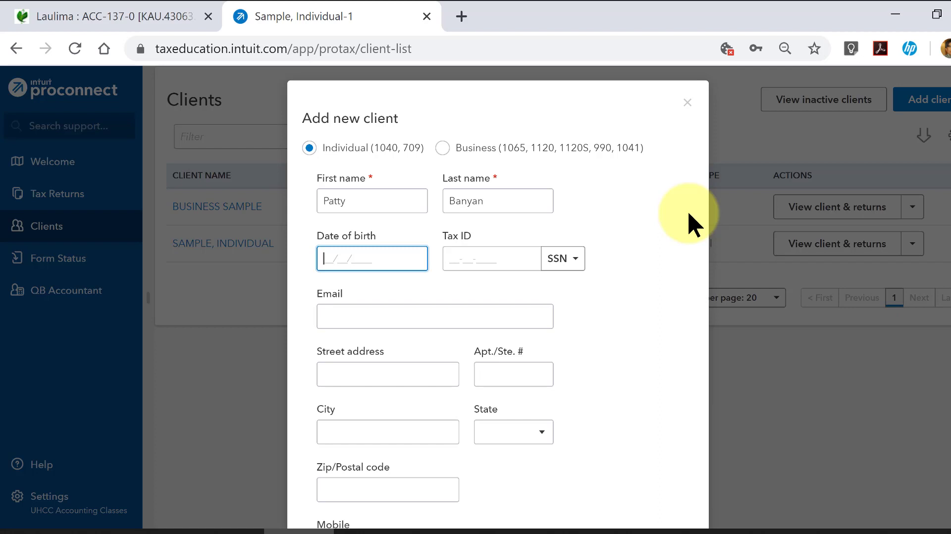
- Enter the new client's date of birth and Social Security number, leaving the email blank
{"action": "type", "text": "07/01/1980"}
{"action": "key", "text": "Tab"}
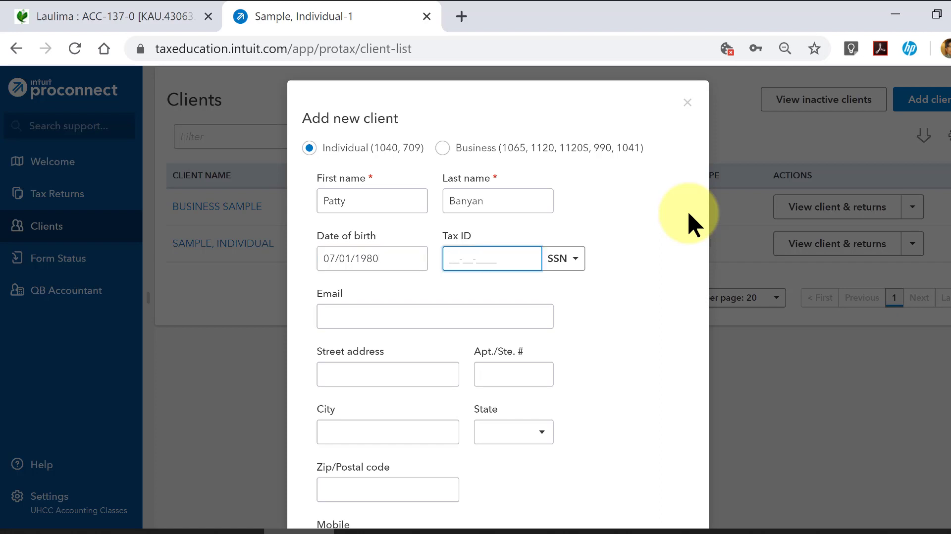
{"action": "type", "text": "466-33-"}
{"action": "type", "text": "1234"}
{"action": "key", "text": "Tab"}
{"action": "key", "text": "Tab"}
{"action": "key", "text": "Tab"}
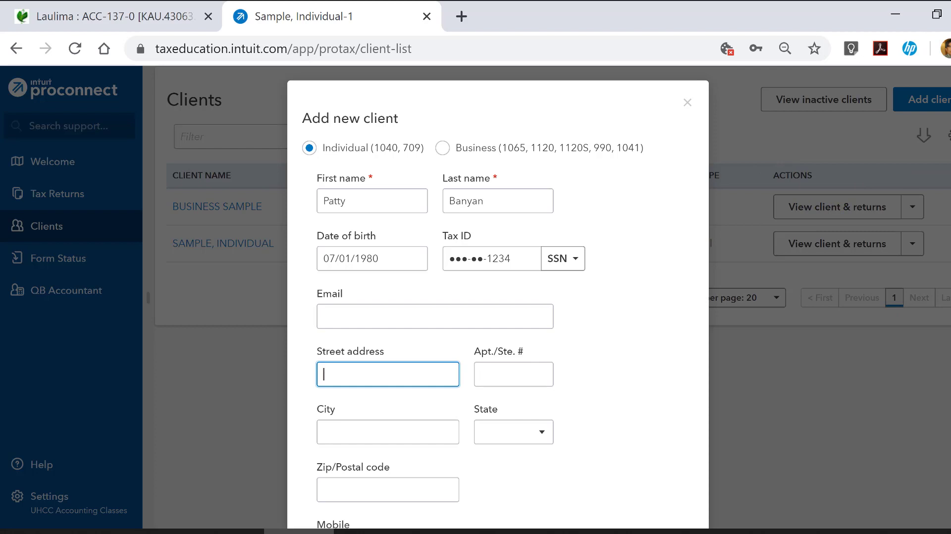
- Fill in the client's street address, city, state and zip code, and save the new client
{"action": "key", "text": "alt+Tab"}
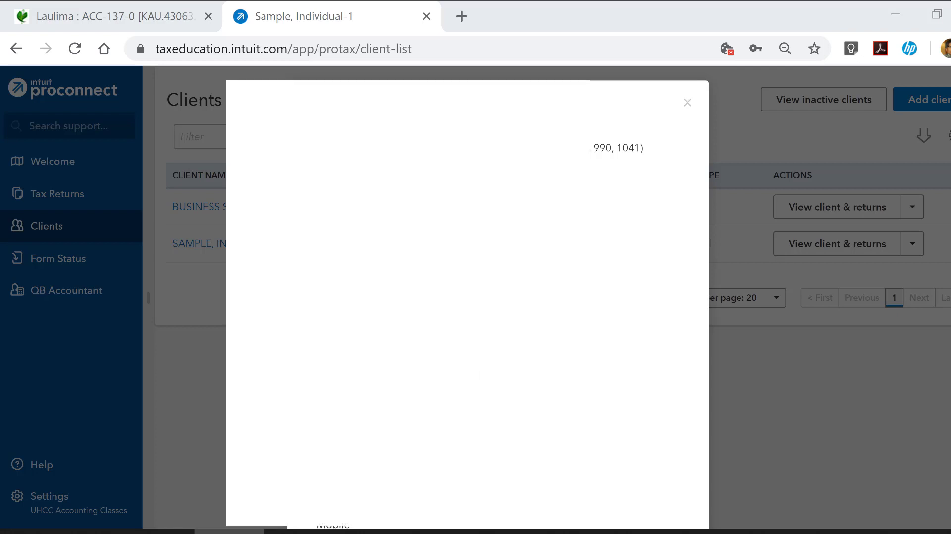
{"action": "key", "text": "alt+Tab"}
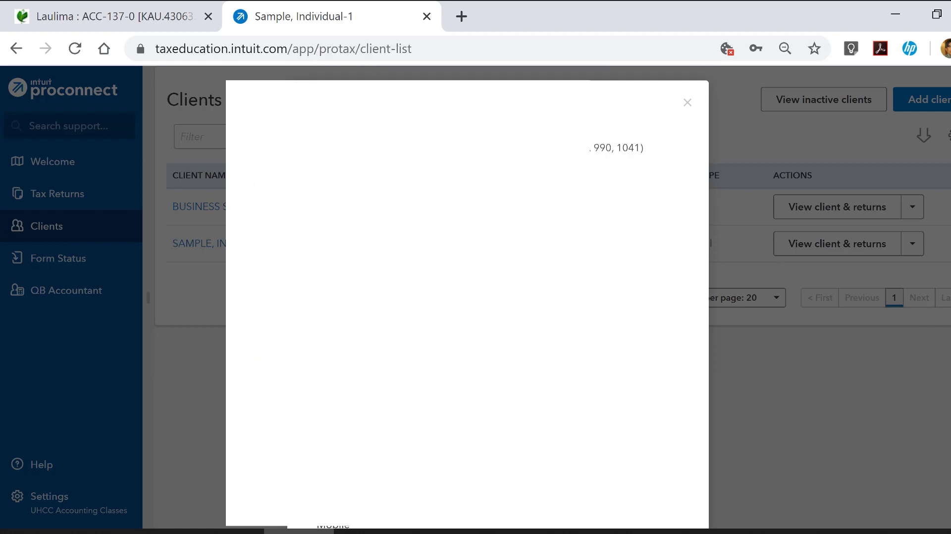
{"action": "key", "text": "t"}
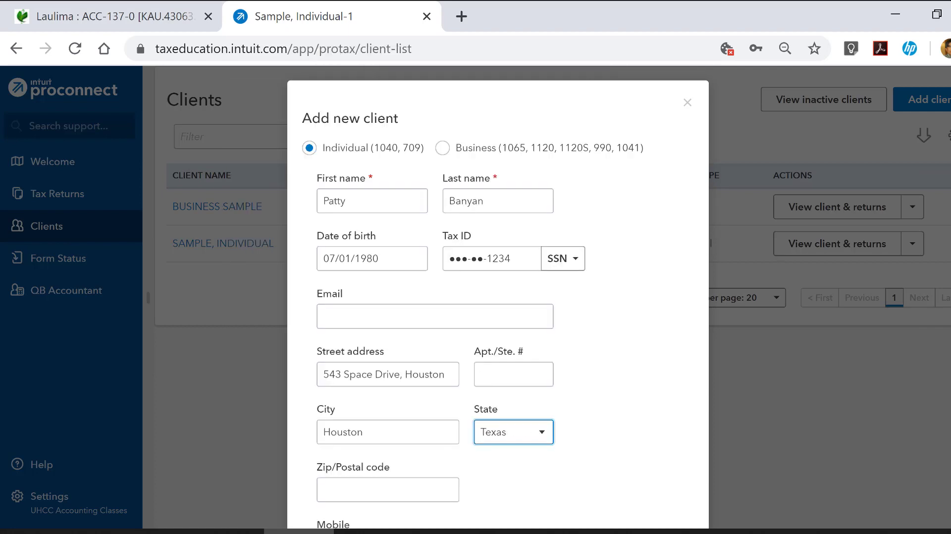
{"action": "key", "text": "Tab"}
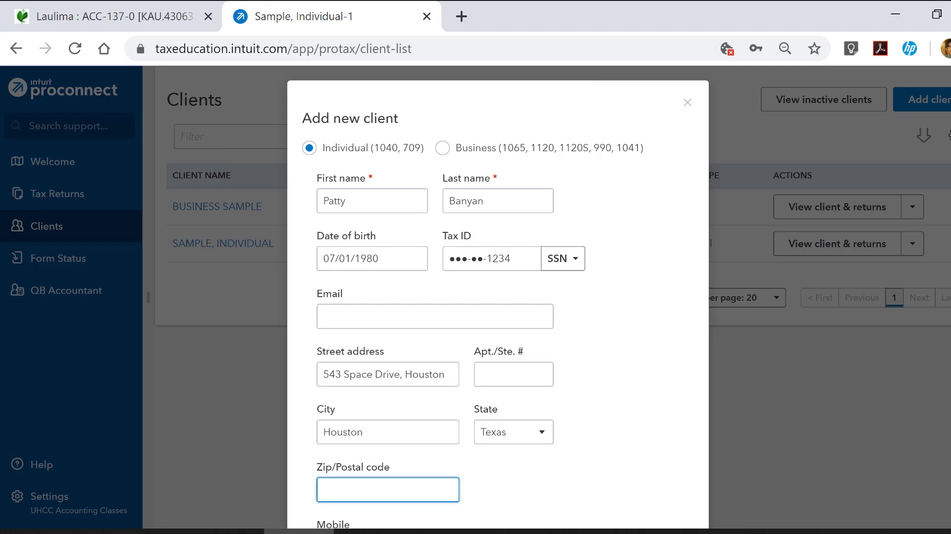
{"action": "type", "text": "77099"}
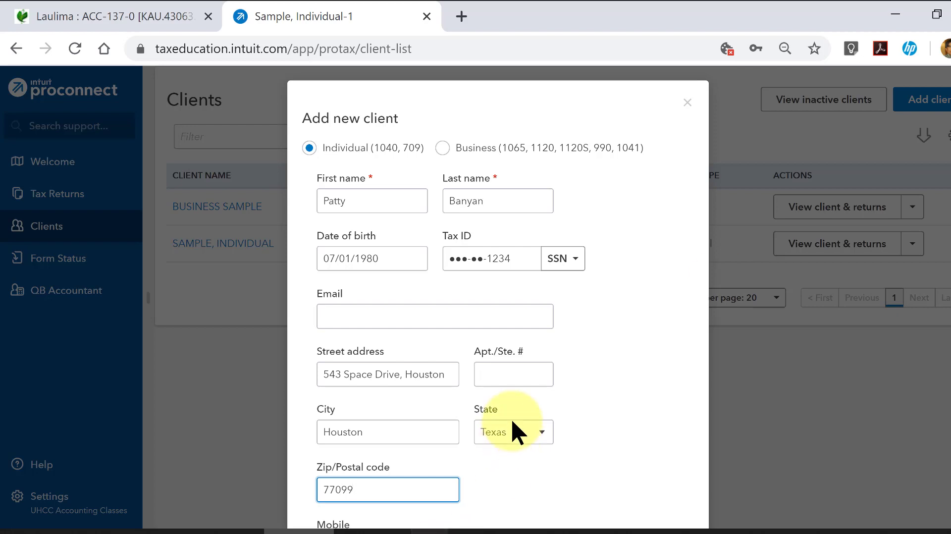
{"action": "scroll", "coordinate": [510, 418], "scroll_direction": "down", "scroll_amount": 5}
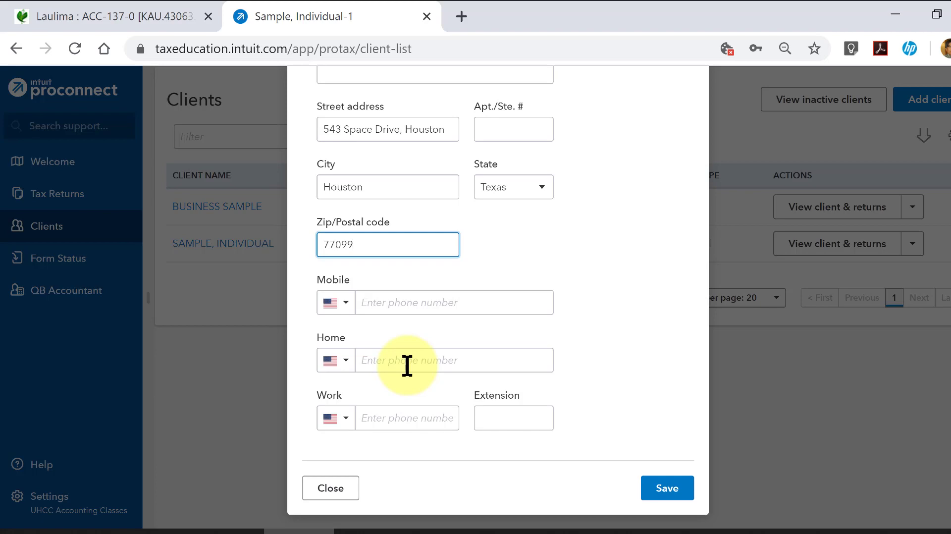
{"action": "left_click", "coordinate": [682, 489]}
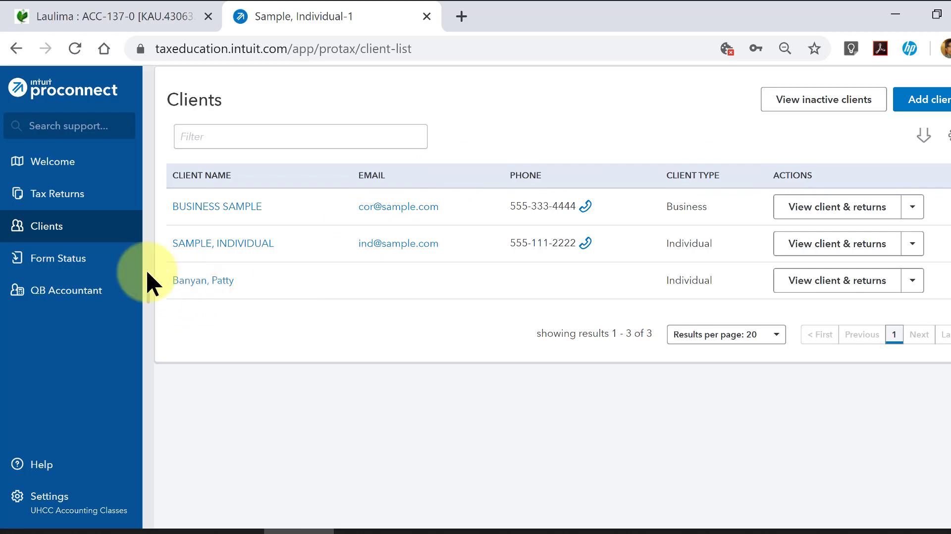
- Start creating a tax return and choose the newly added individual as its client
{"action": "left_click", "coordinate": [70, 198]}
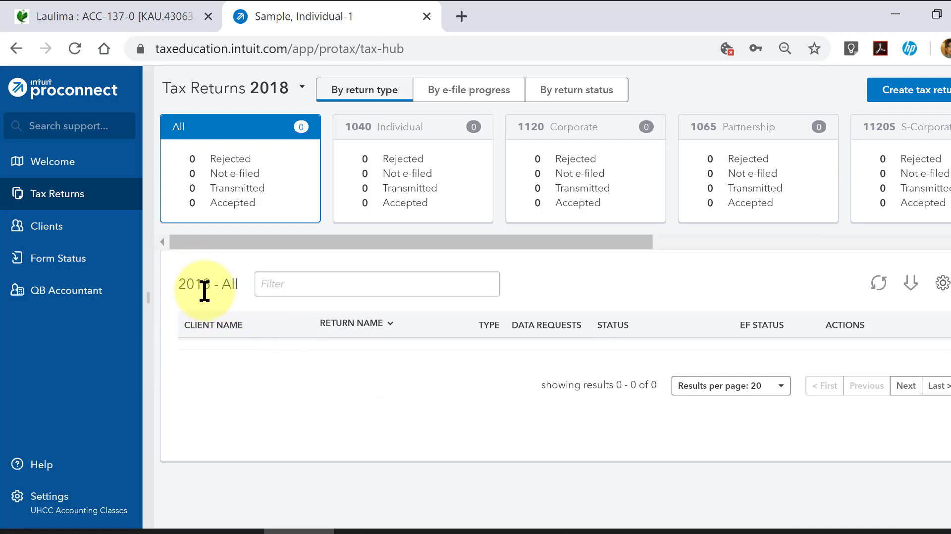
{"action": "left_click", "coordinate": [301, 87]}
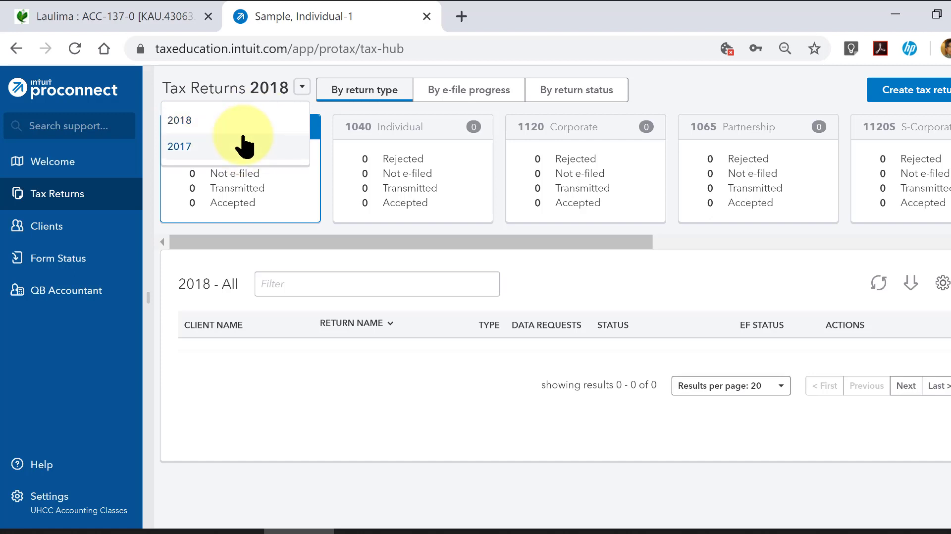
{"action": "left_click", "coordinate": [899, 96]}
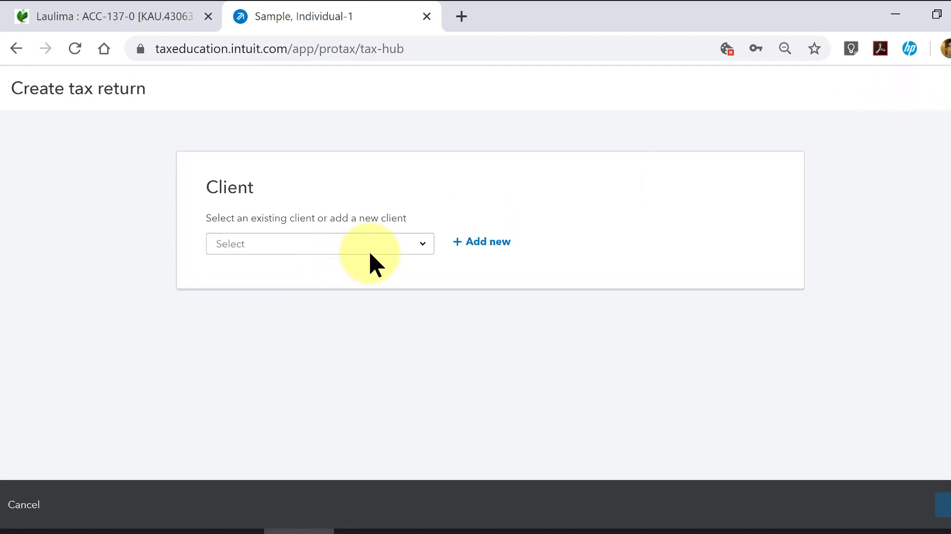
{"action": "left_click", "coordinate": [419, 250]}
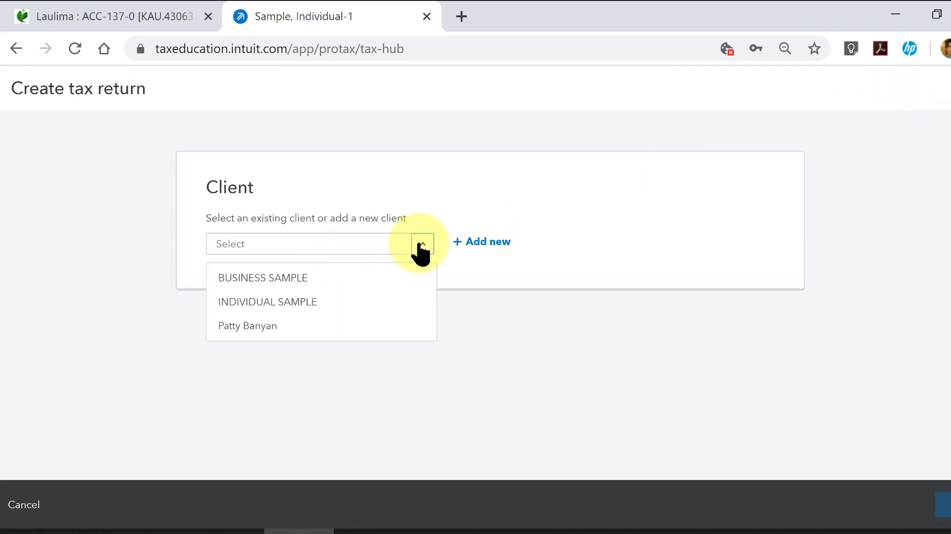
{"action": "left_click", "coordinate": [308, 323]}
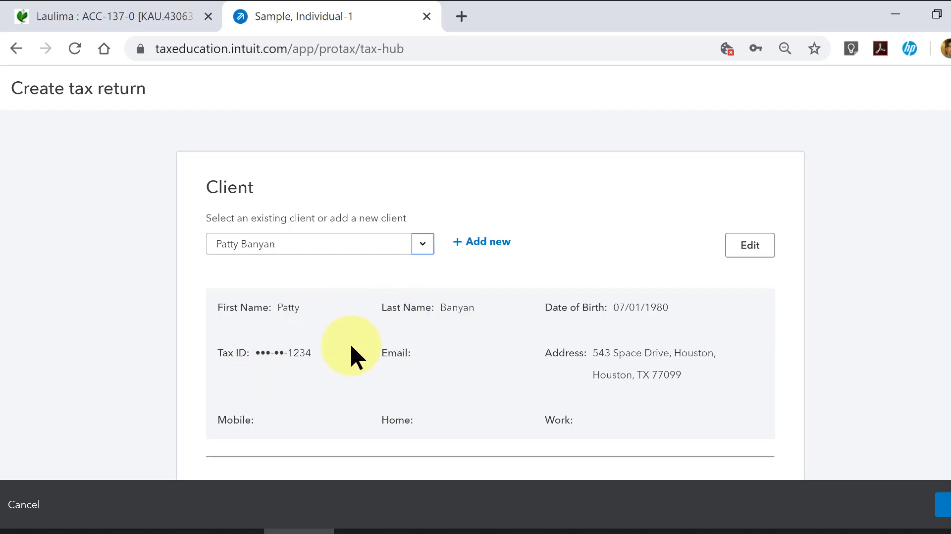
- Keep the return as 1040 - Individual for tax year 2018 and append "- 2018" to the tax return name
{"action": "scroll", "coordinate": [612, 342], "scroll_direction": "down", "scroll_amount": 4}
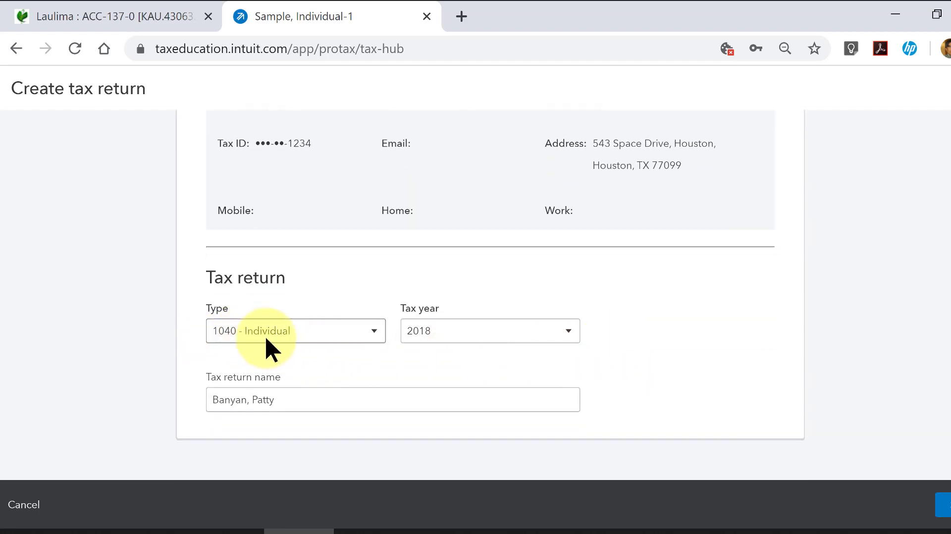
{"action": "left_click", "coordinate": [564, 333]}
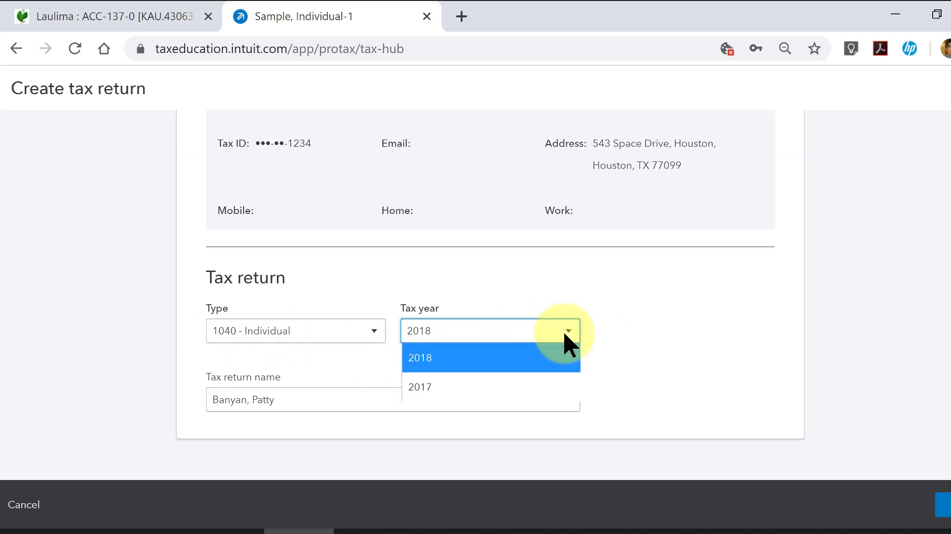
{"action": "left_click", "coordinate": [564, 333]}
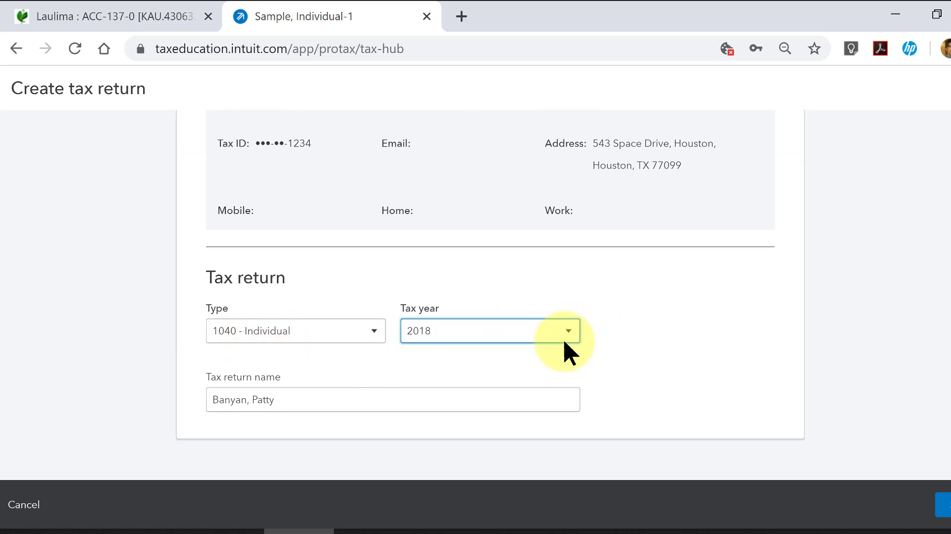
{"action": "left_click", "coordinate": [354, 404]}
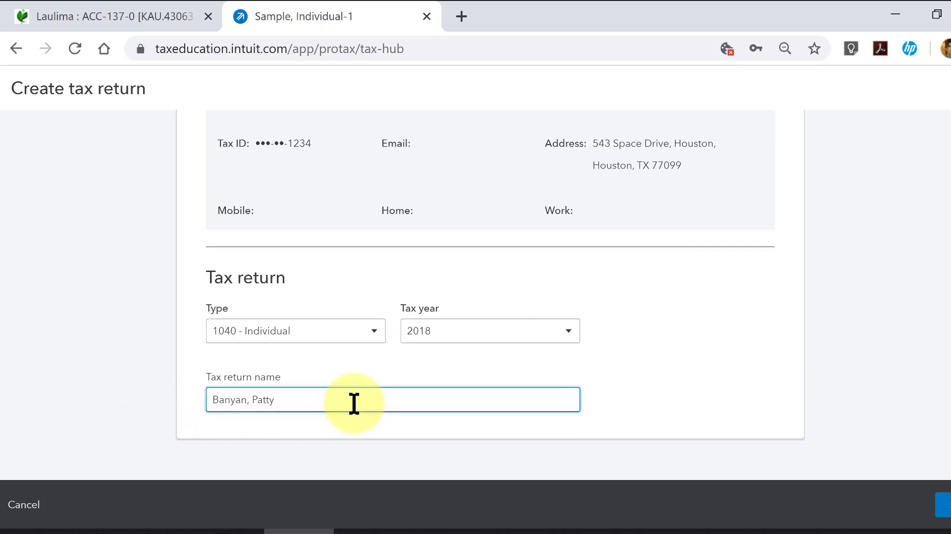
{"action": "type", "text": "- 2018"}
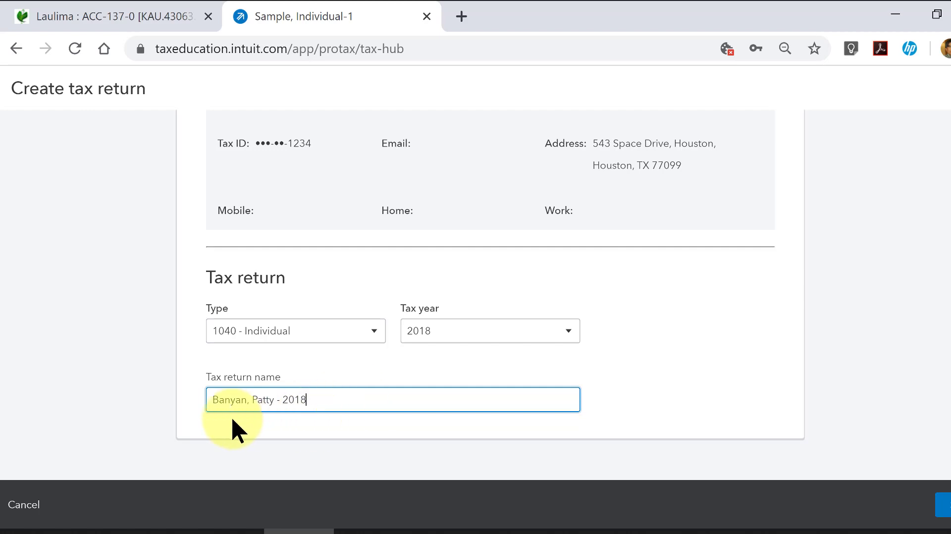
{"action": "scroll", "coordinate": [614, 332], "scroll_direction": "up", "scroll_amount": 4}
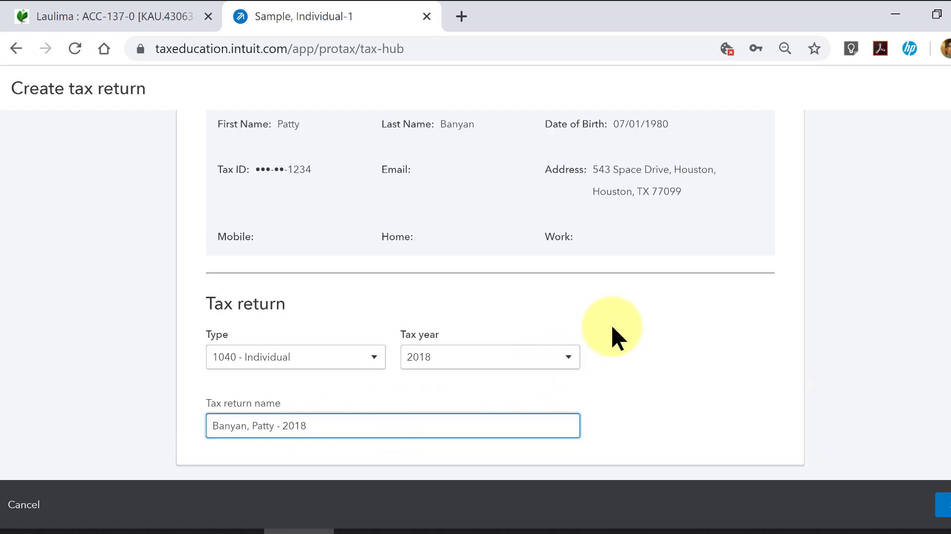
{"action": "scroll", "coordinate": [612, 328], "scroll_direction": "down", "scroll_amount": 5}
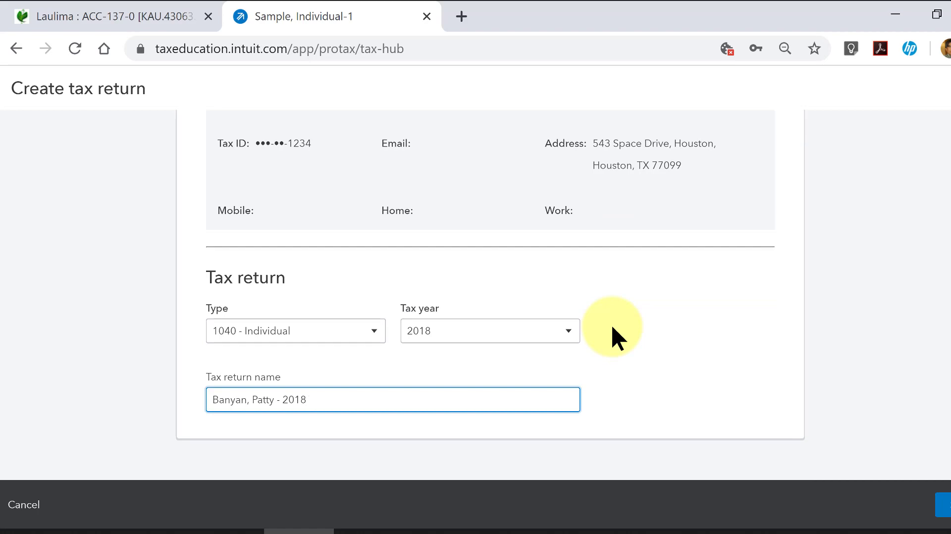
- Create the tax return with the chosen settings and collapse the main navigation sidebar
{"action": "scroll", "coordinate": [612, 327], "scroll_direction": "up", "scroll_amount": 5}
{"action": "left_click", "coordinate": [943, 504]}
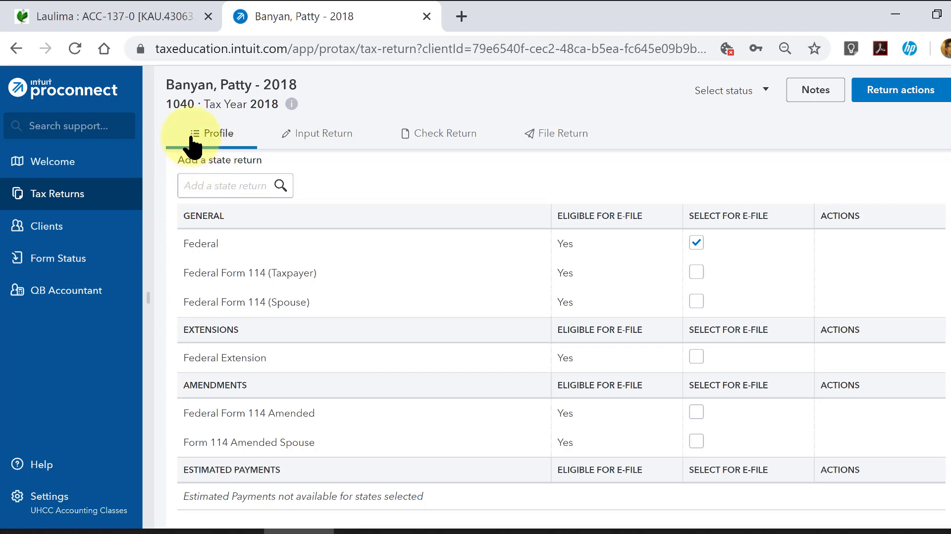
{"action": "left_click", "coordinate": [148, 298]}
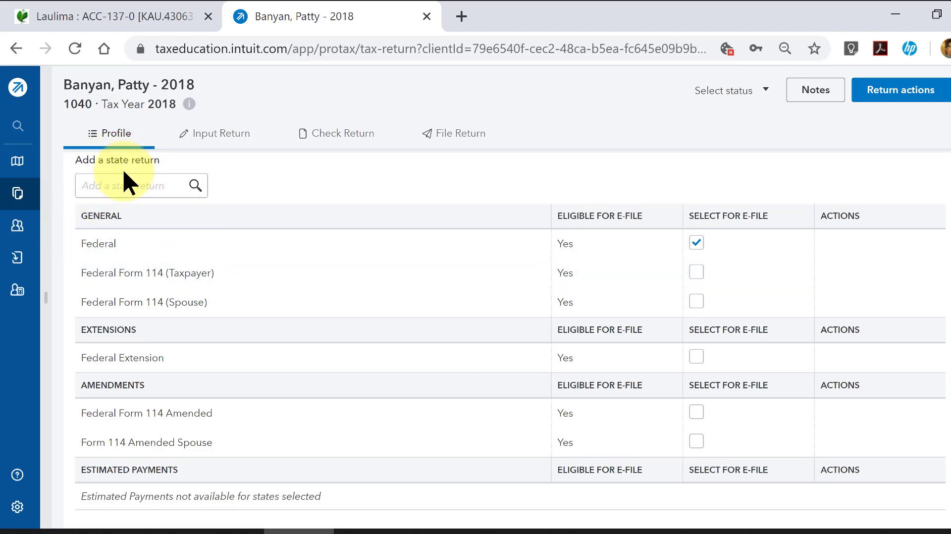
- Add a Texas state return to the return profile
{"action": "left_click", "coordinate": [137, 185]}
{"action": "scroll", "coordinate": [132, 300], "scroll_direction": "down", "scroll_amount": 3}
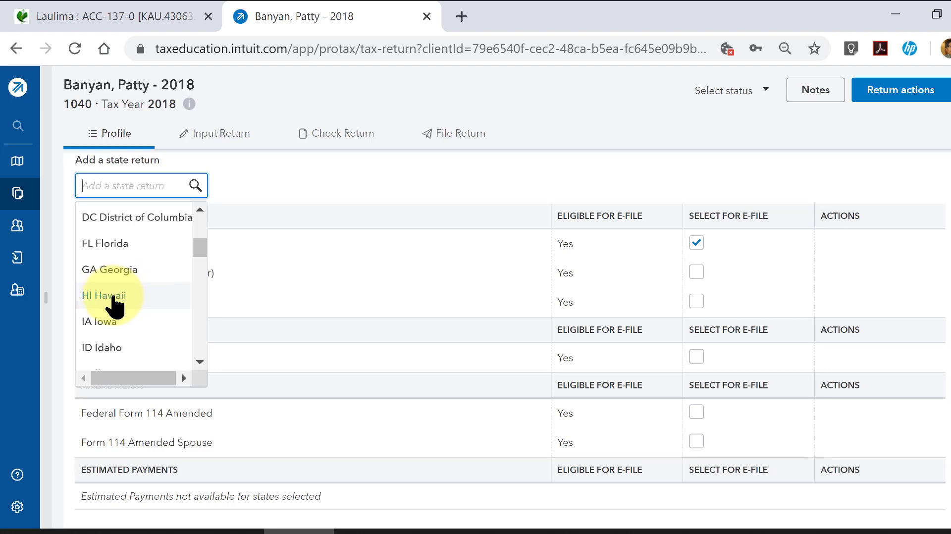
{"action": "scroll", "coordinate": [114, 305], "scroll_direction": "down", "scroll_amount": 5}
{"action": "scroll", "coordinate": [115, 304], "scroll_direction": "down", "scroll_amount": 7}
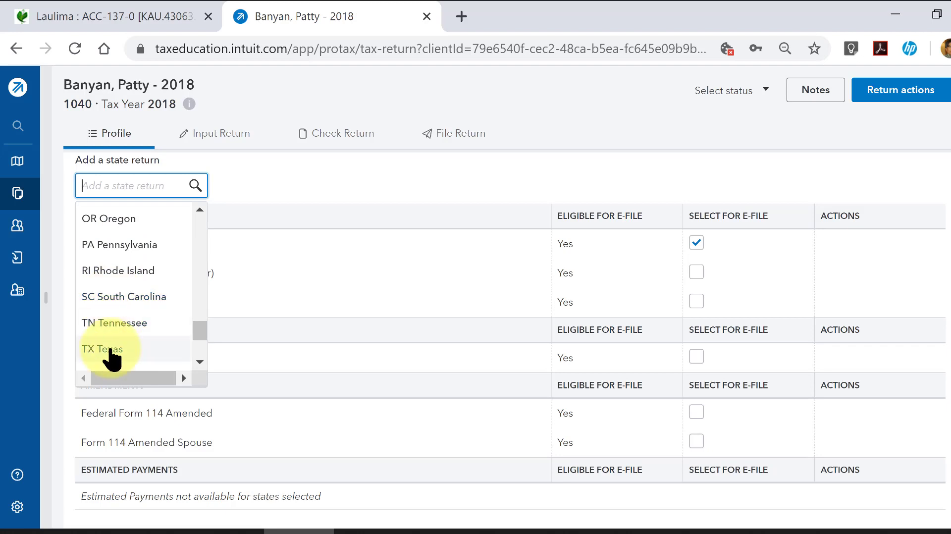
{"action": "left_click", "coordinate": [111, 349]}
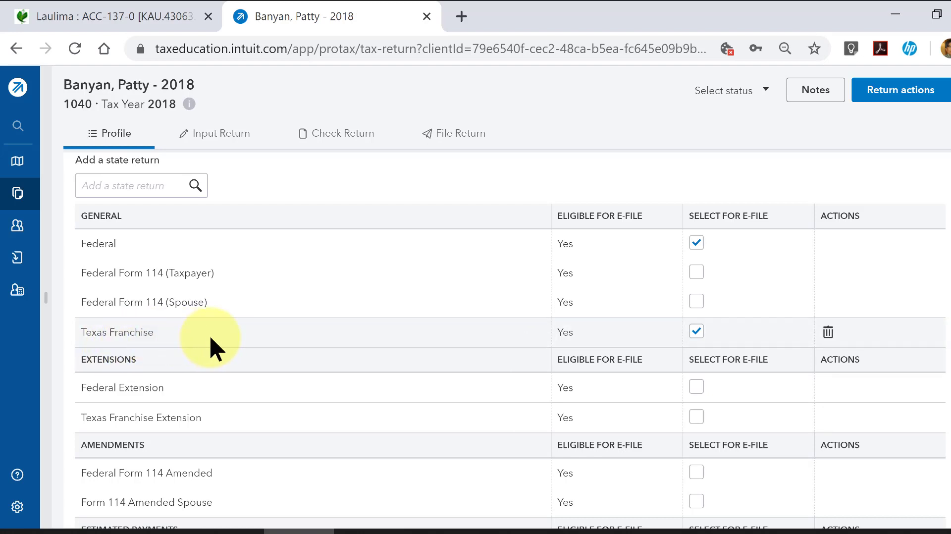
- Deselect the Texas Franchise return for e-file, delete it from the profile and confirm the deletion
{"action": "left_click", "coordinate": [697, 332]}
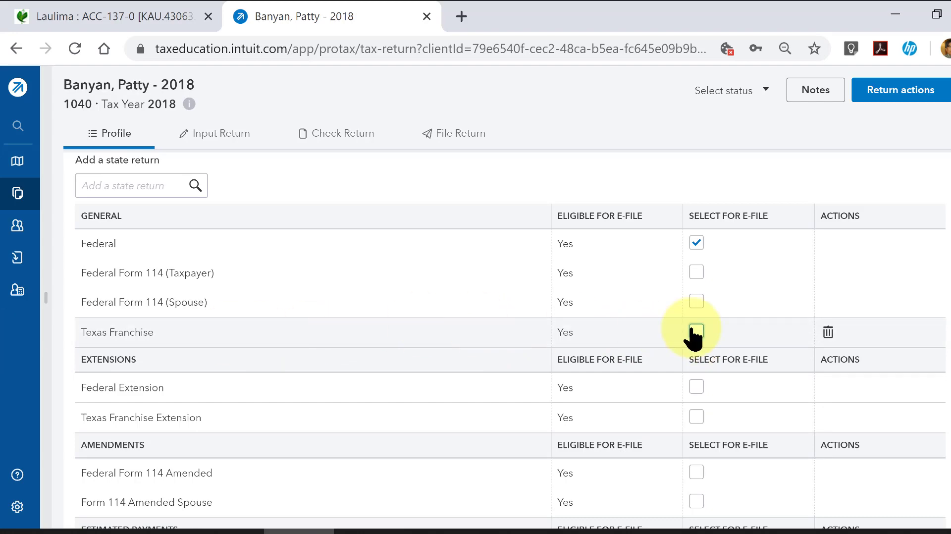
{"action": "left_click", "coordinate": [828, 333]}
{"action": "left_click", "coordinate": [597, 349]}
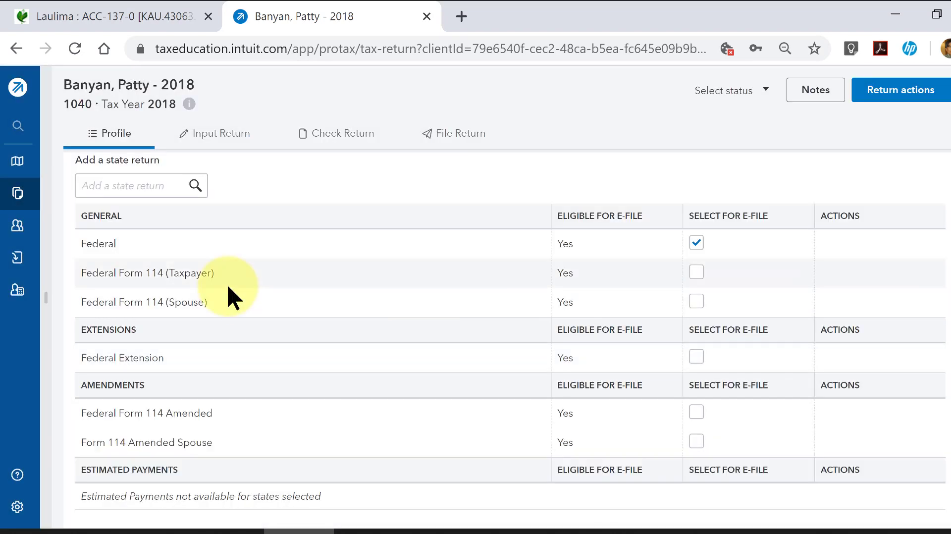
- Start entering data for the return and display Client Information in the General category
{"action": "left_click", "coordinate": [214, 138]}
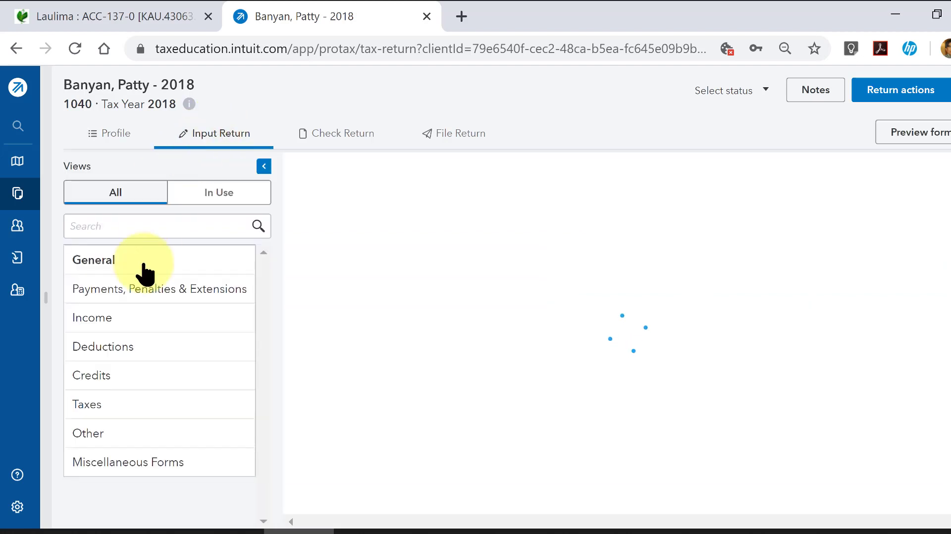
{"action": "left_click", "coordinate": [140, 263]}
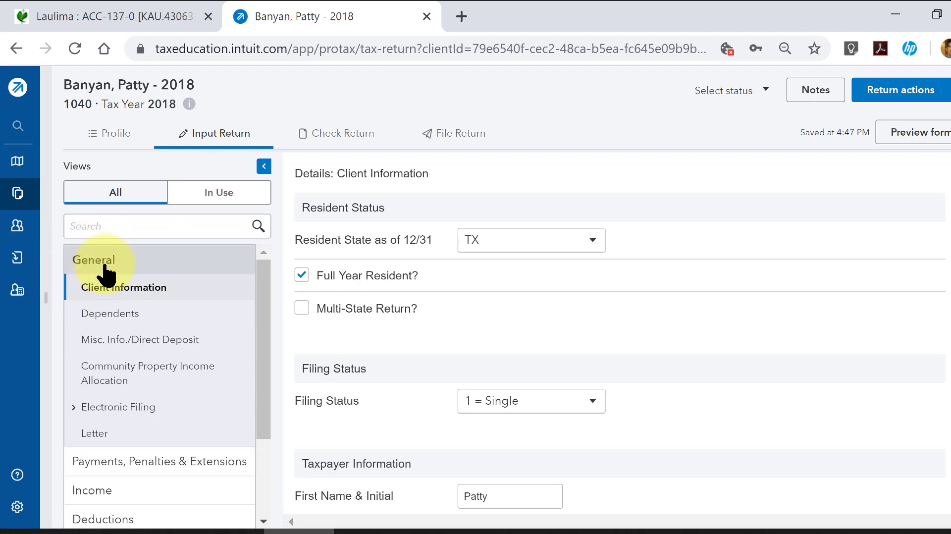
{"action": "left_click", "coordinate": [105, 267]}
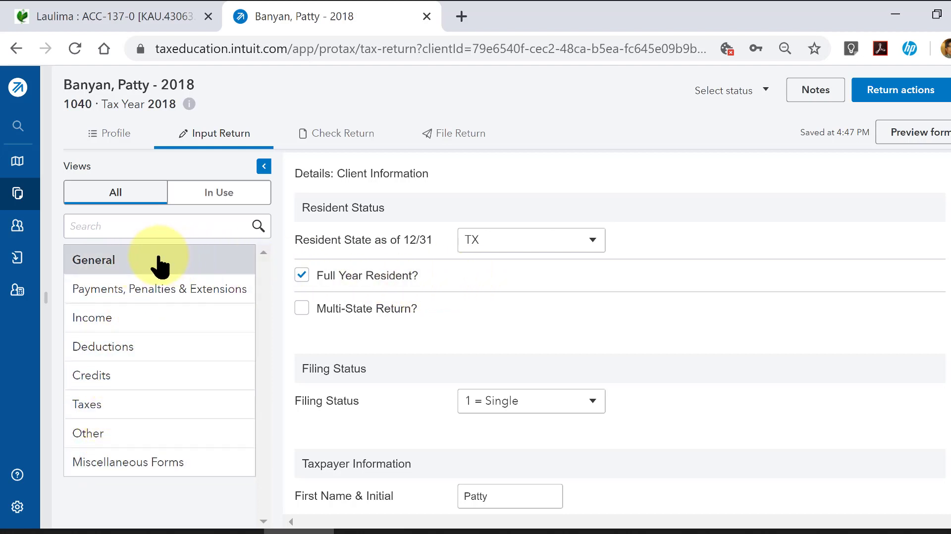
{"action": "left_click", "coordinate": [108, 265]}
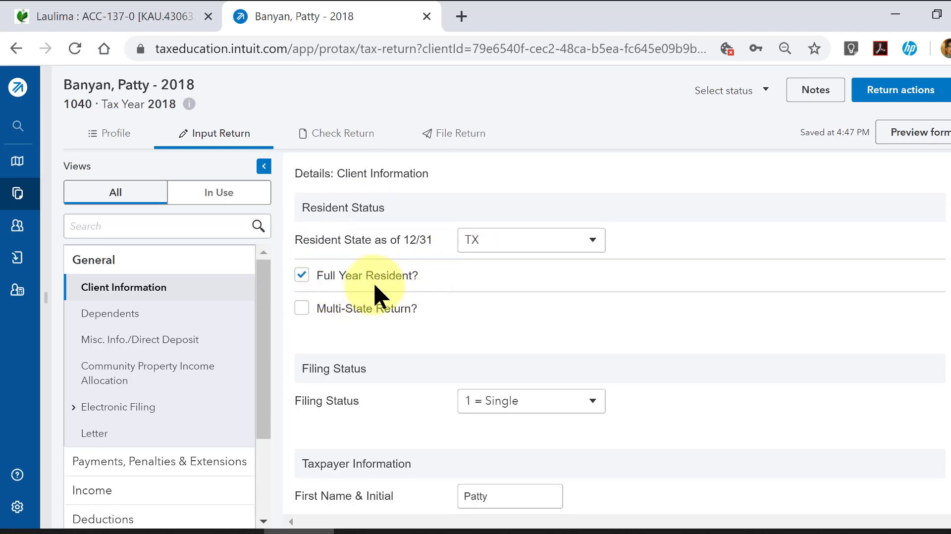
- Review the Client Information details: filing status, taxpayer data, address, contact information, authentication and miscellaneous info
{"action": "scroll", "coordinate": [374, 364], "scroll_direction": "down", "scroll_amount": 2}
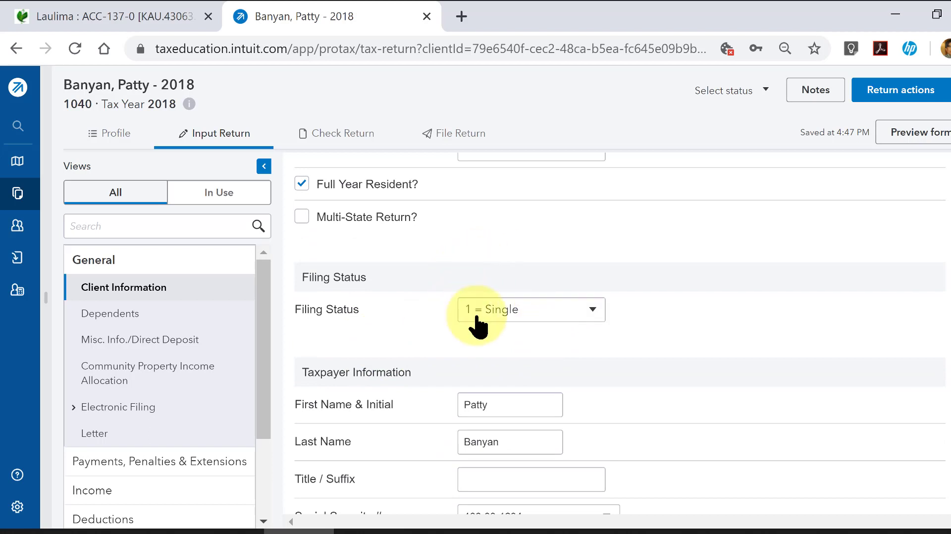
{"action": "scroll", "coordinate": [595, 297], "scroll_direction": "down", "scroll_amount": 4}
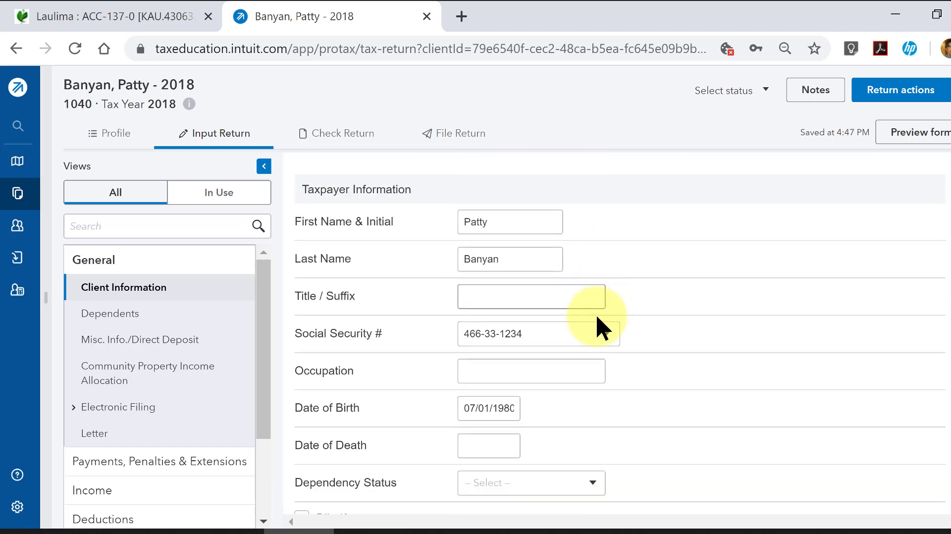
{"action": "scroll", "coordinate": [411, 361], "scroll_direction": "down", "scroll_amount": 2}
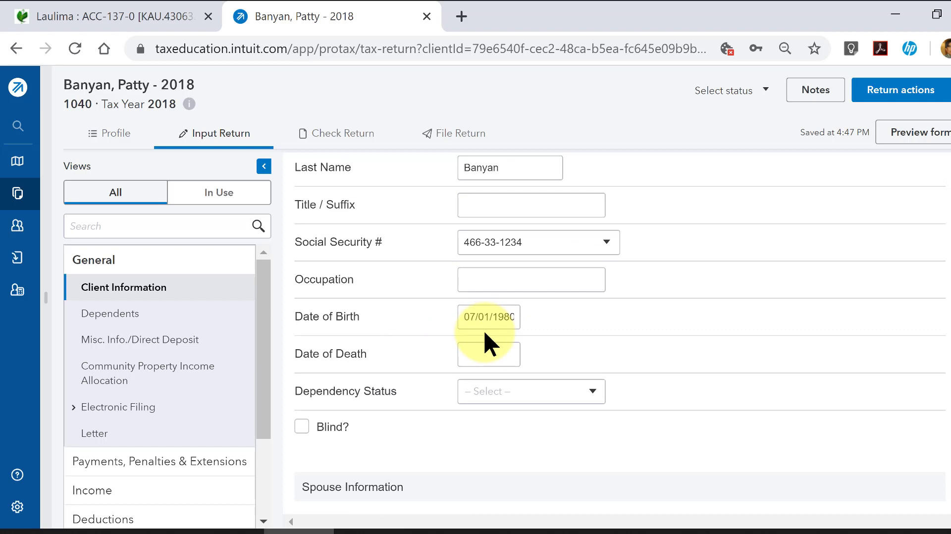
{"action": "scroll", "coordinate": [485, 333], "scroll_direction": "down", "scroll_amount": 6}
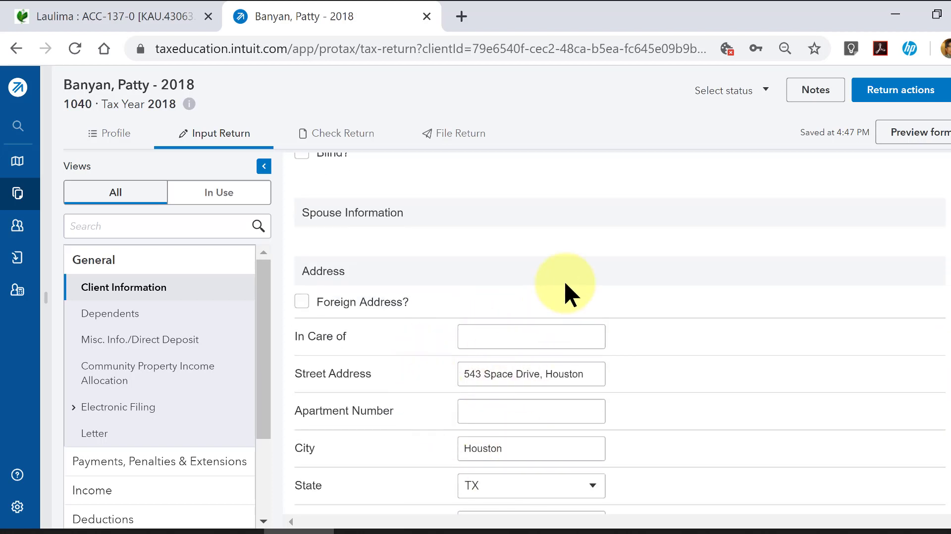
{"action": "scroll", "coordinate": [564, 281], "scroll_direction": "down", "scroll_amount": 4}
{"action": "scroll", "coordinate": [563, 280], "scroll_direction": "down", "scroll_amount": 2}
{"action": "scroll", "coordinate": [602, 337], "scroll_direction": "down", "scroll_amount": 2}
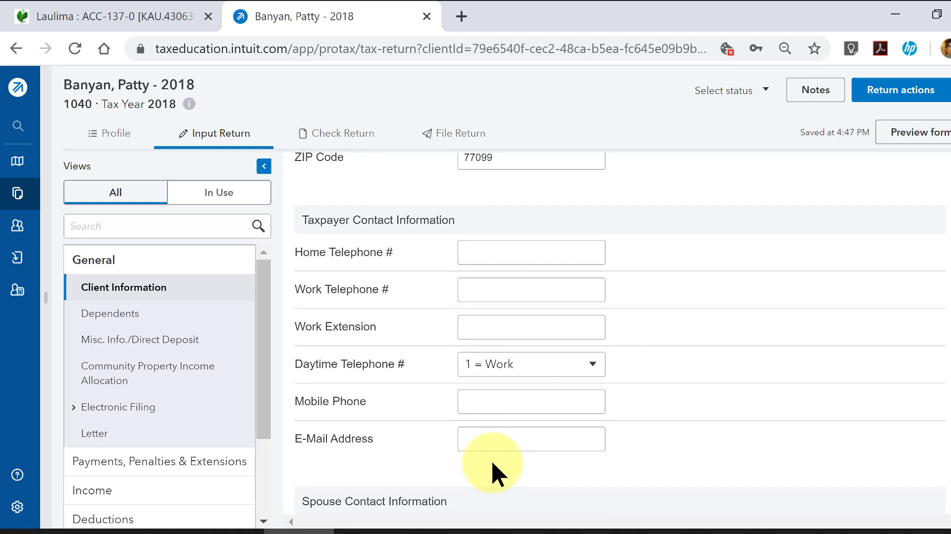
{"action": "scroll", "coordinate": [493, 452], "scroll_direction": "down", "scroll_amount": 4}
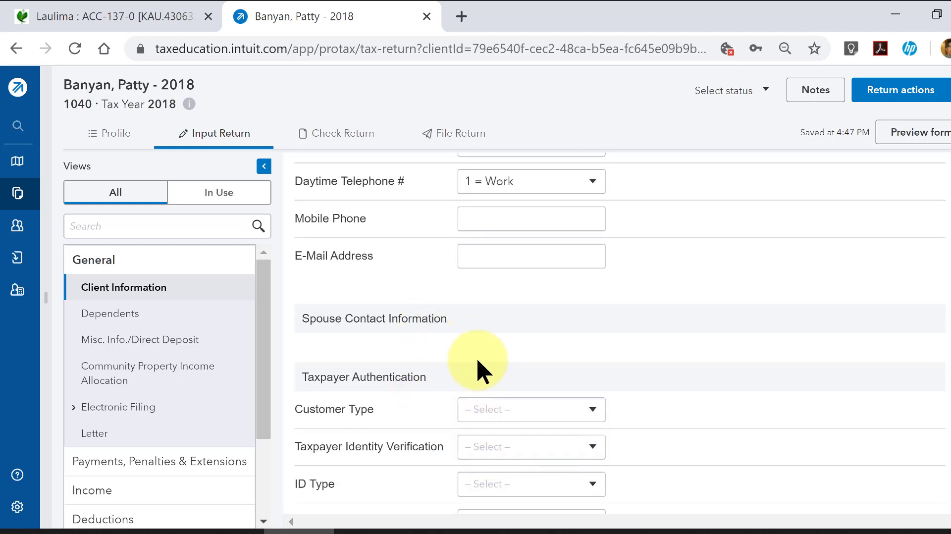
{"action": "scroll", "coordinate": [477, 365], "scroll_direction": "down", "scroll_amount": 2}
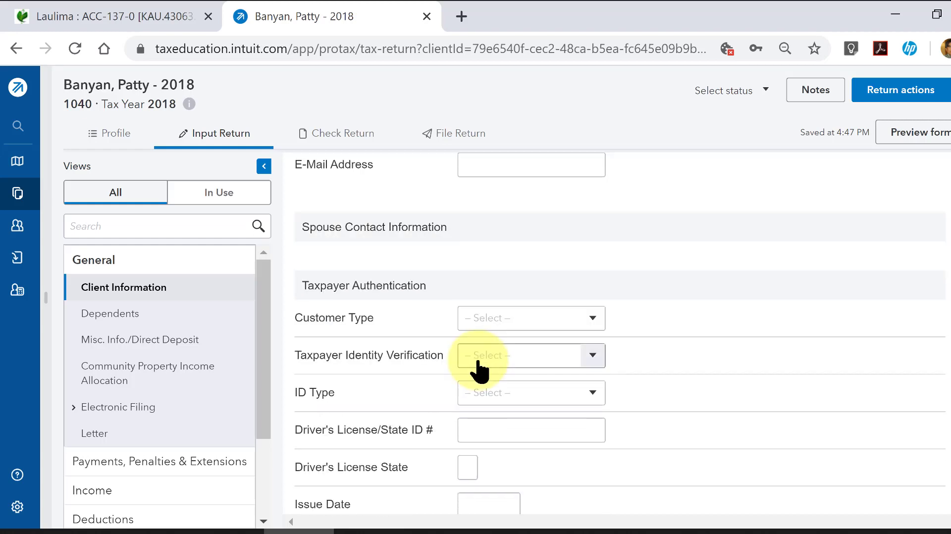
{"action": "scroll", "coordinate": [478, 371], "scroll_direction": "down", "scroll_amount": 7}
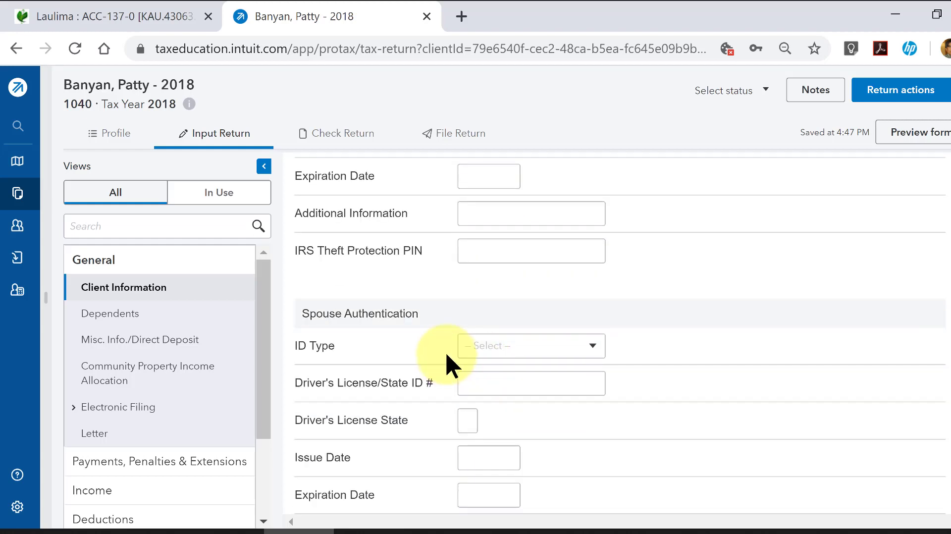
{"action": "scroll", "coordinate": [437, 342], "scroll_direction": "down", "scroll_amount": 8}
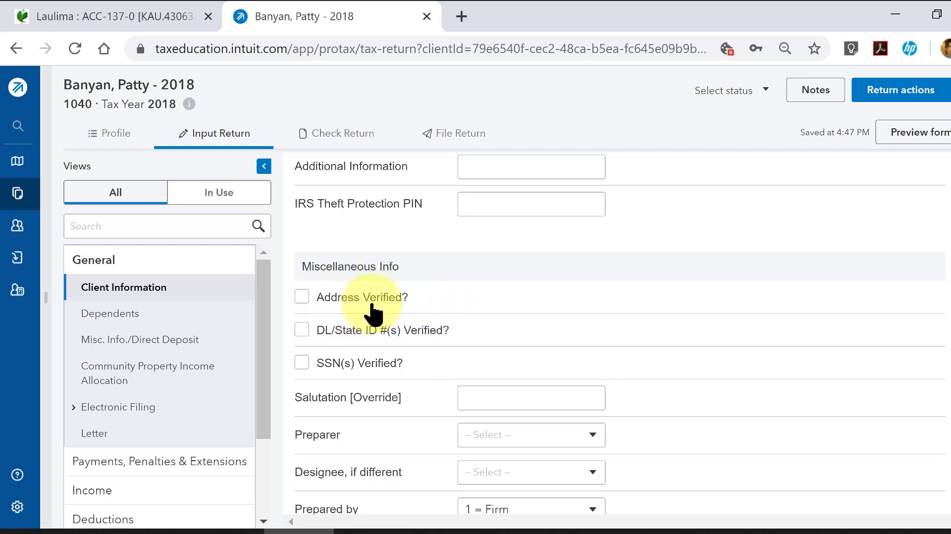
{"action": "scroll", "coordinate": [403, 400], "scroll_direction": "down", "scroll_amount": 2}
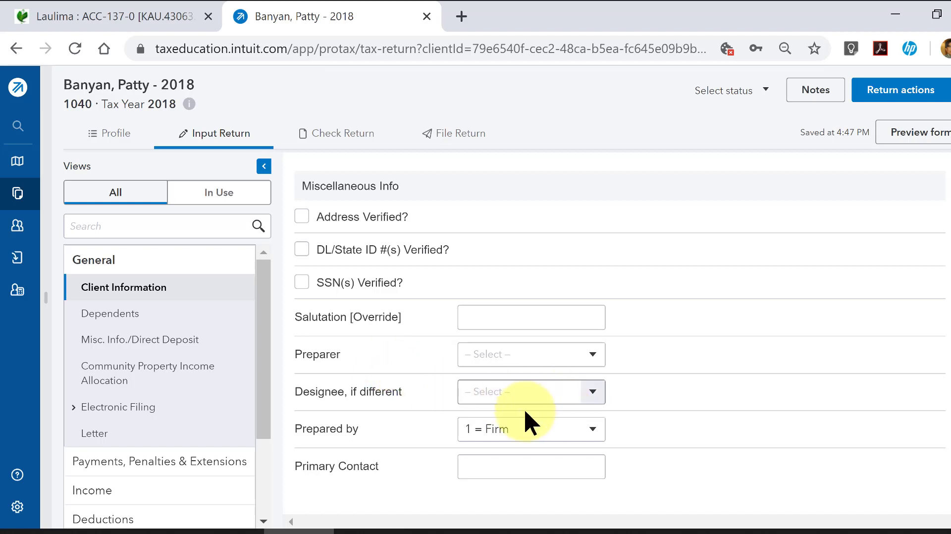
- Set Prepared by to 3 = Self-Prepared in the Miscellaneous Info section
{"action": "left_click", "coordinate": [596, 431]}
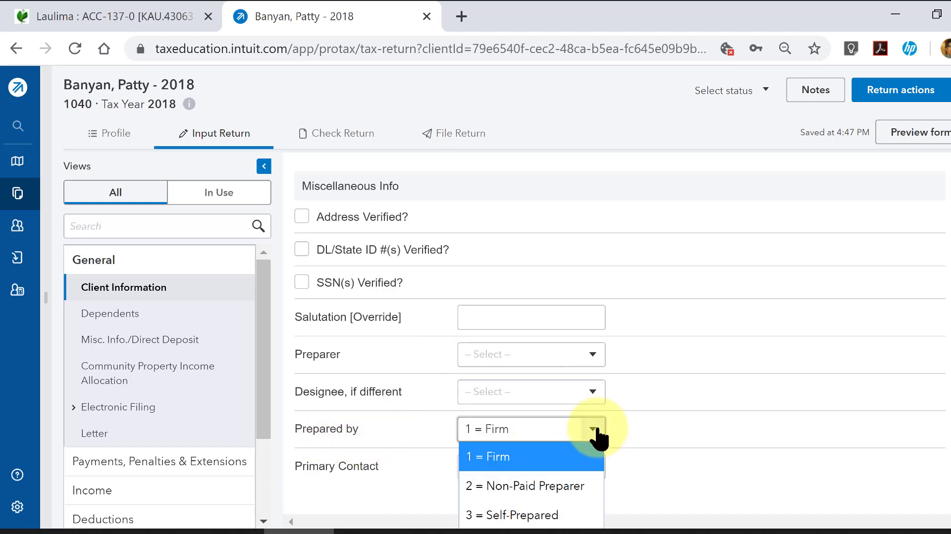
{"action": "left_click", "coordinate": [683, 427]}
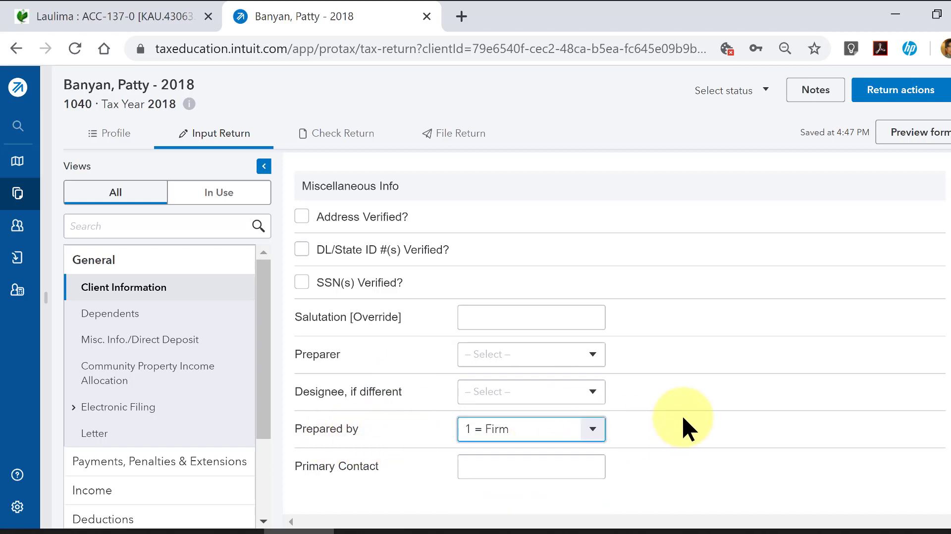
{"action": "left_click", "coordinate": [593, 435]}
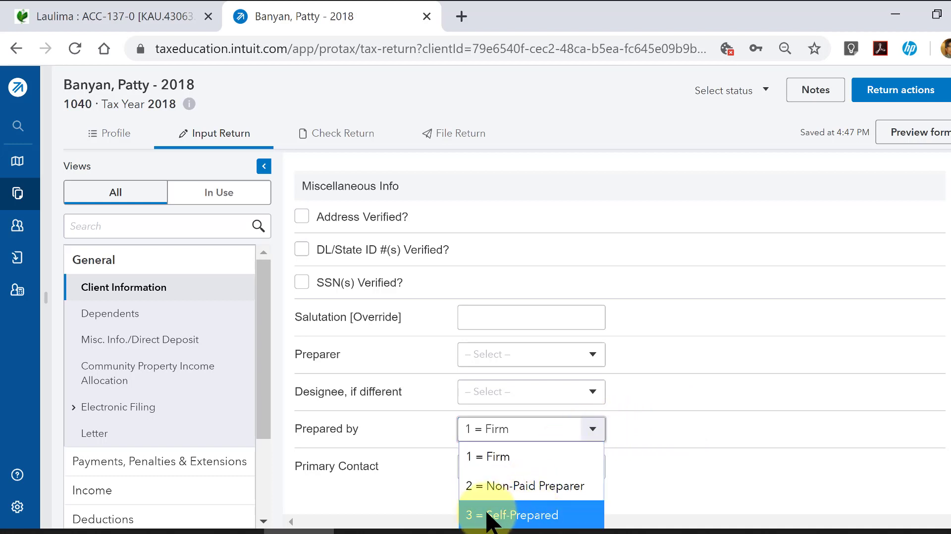
{"action": "left_click", "coordinate": [540, 517]}
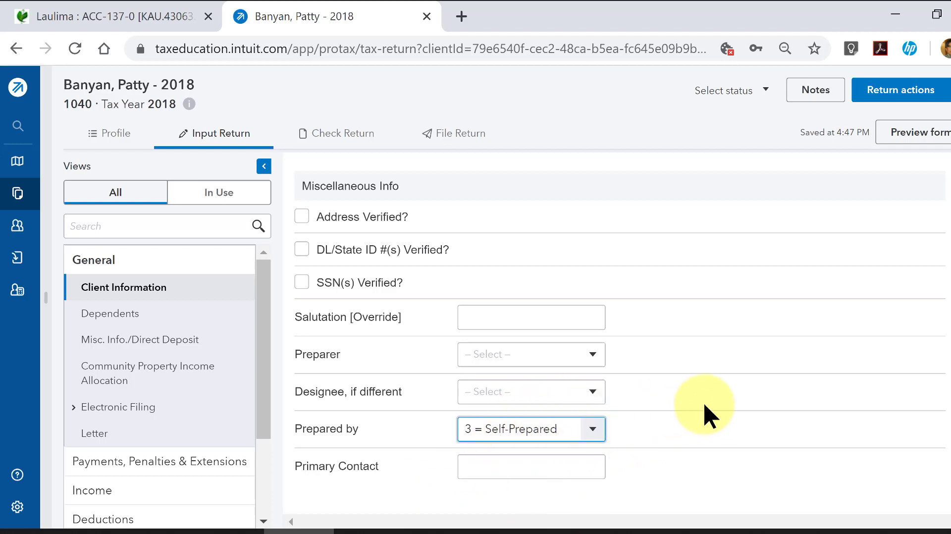
- Expand the Income category and look through its input screens, from wages and interest to business and farm income
{"action": "scroll", "coordinate": [703, 401], "scroll_direction": "up", "scroll_amount": 2}
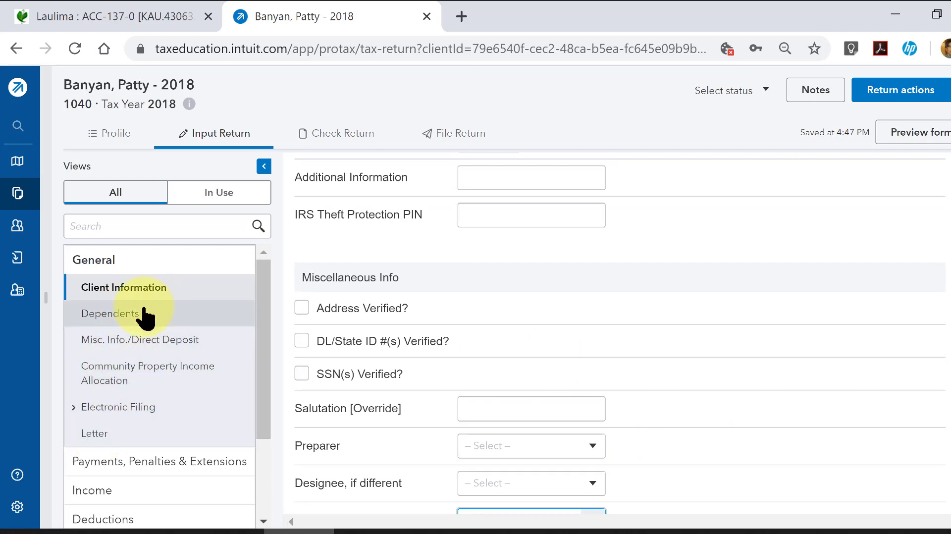
{"action": "scroll", "coordinate": [114, 401], "scroll_direction": "down", "scroll_amount": 2}
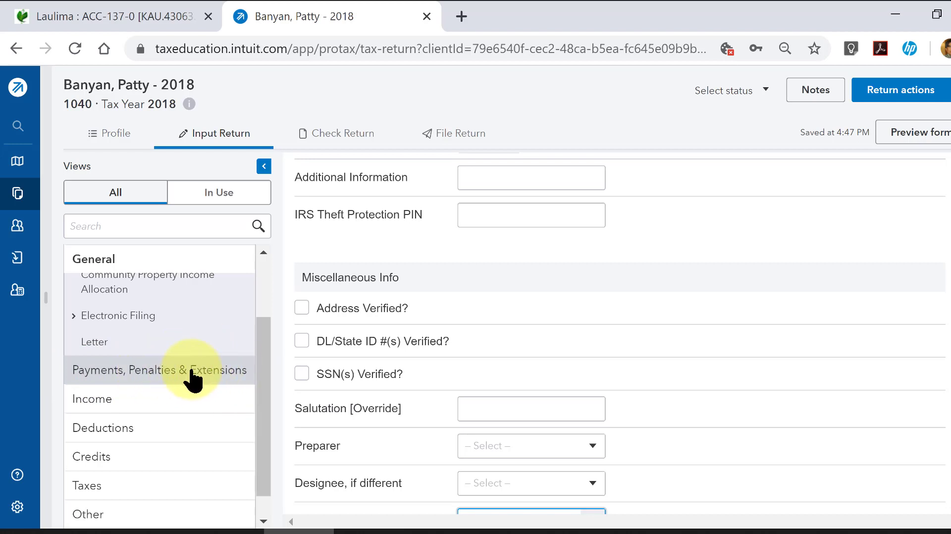
{"action": "left_click", "coordinate": [106, 400]}
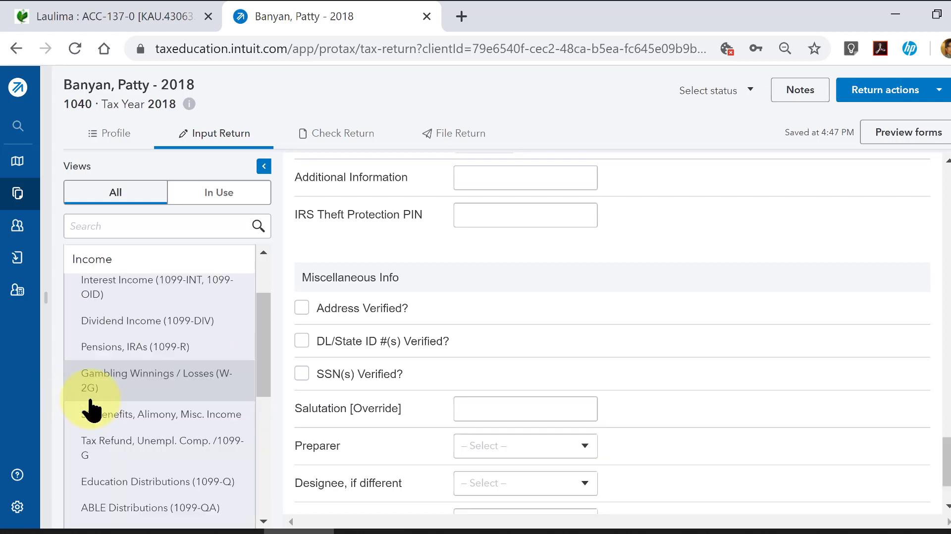
{"action": "scroll", "coordinate": [139, 391], "scroll_direction": "up", "scroll_amount": 2}
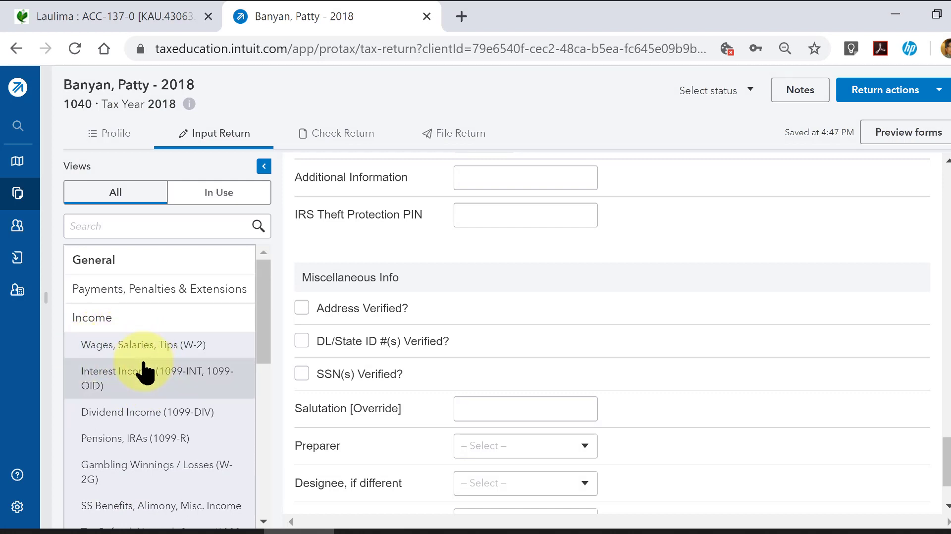
{"action": "scroll", "coordinate": [145, 372], "scroll_direction": "down", "scroll_amount": 5}
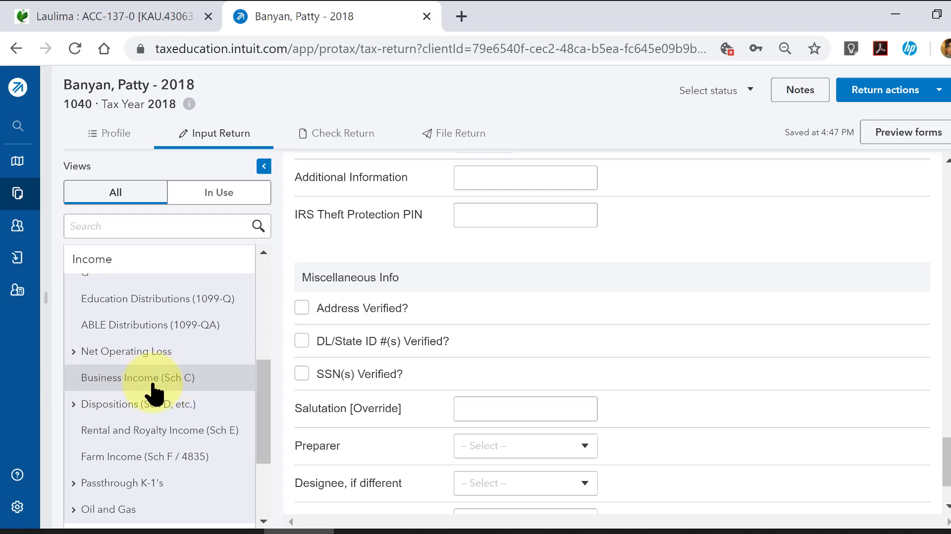
{"action": "scroll", "coordinate": [132, 393], "scroll_direction": "up", "scroll_amount": 6}
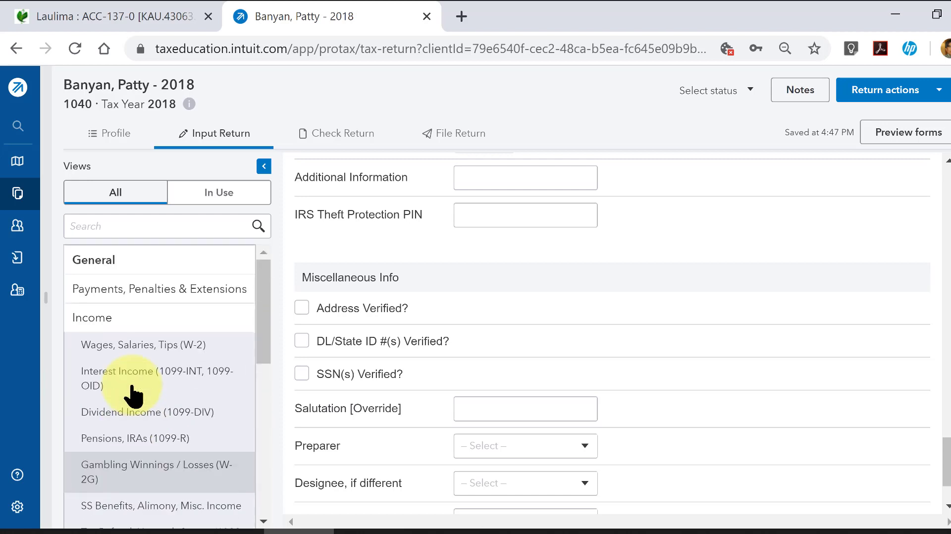
- Open the Wages, Salaries, Tips (W-2) input screen, dismiss the Jobs notice and view the employer and wages fields
{"action": "left_click", "coordinate": [128, 346]}
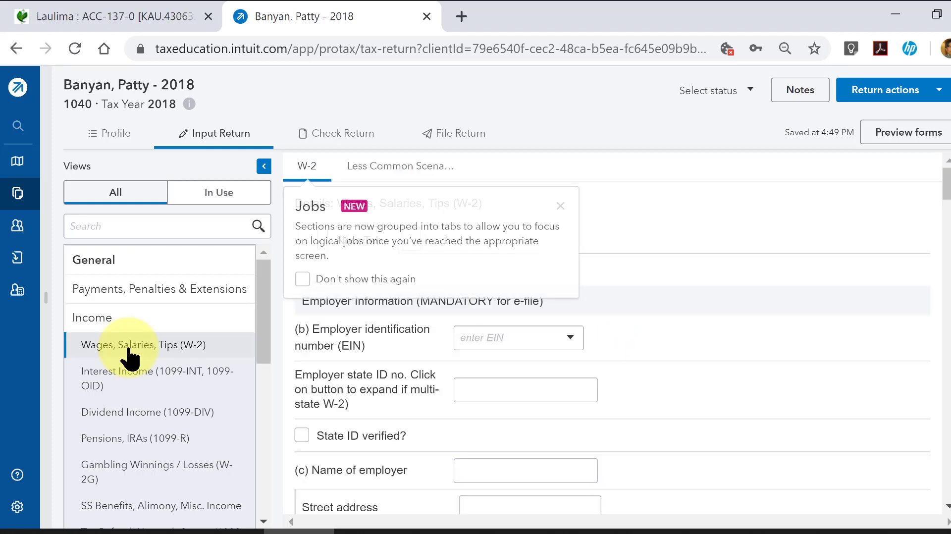
{"action": "left_click", "coordinate": [561, 207]}
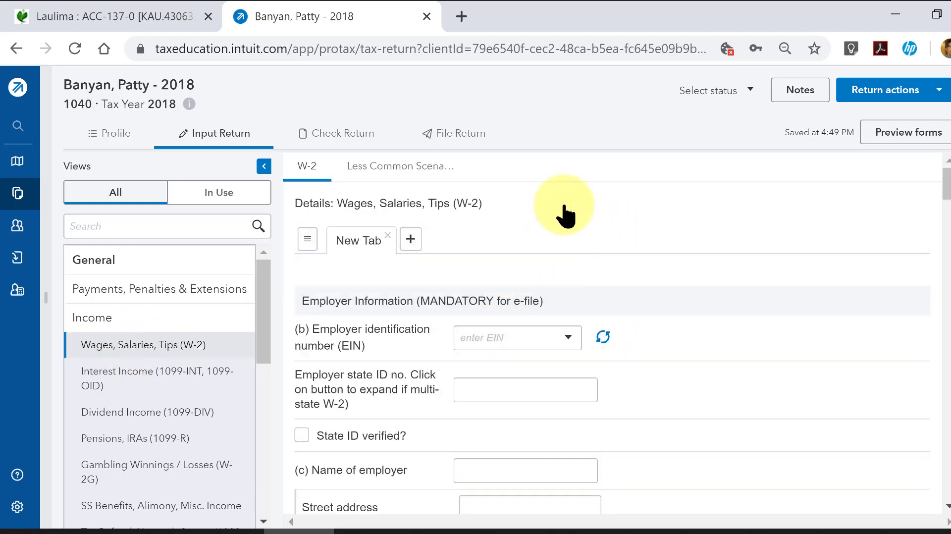
{"action": "scroll", "coordinate": [613, 323], "scroll_direction": "down", "scroll_amount": 5}
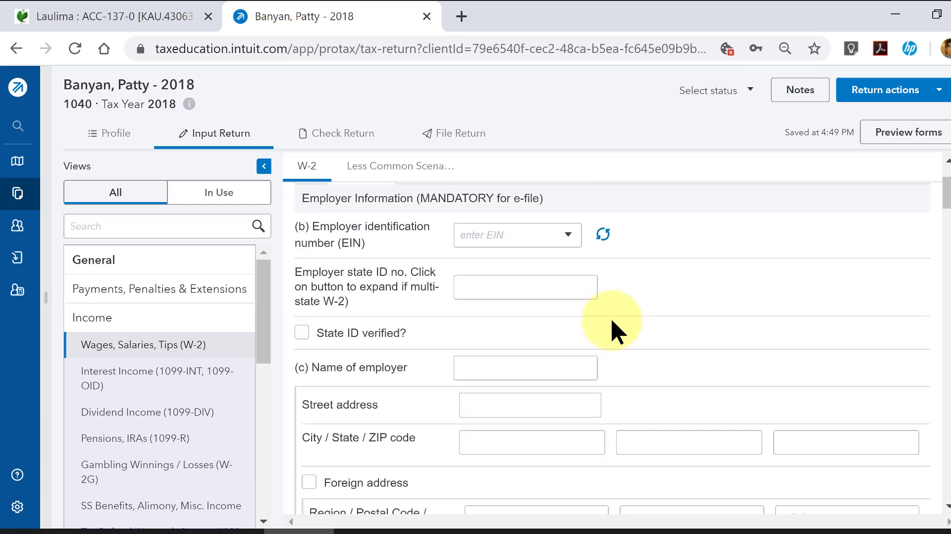
{"action": "scroll", "coordinate": [612, 323], "scroll_direction": "down", "scroll_amount": 6}
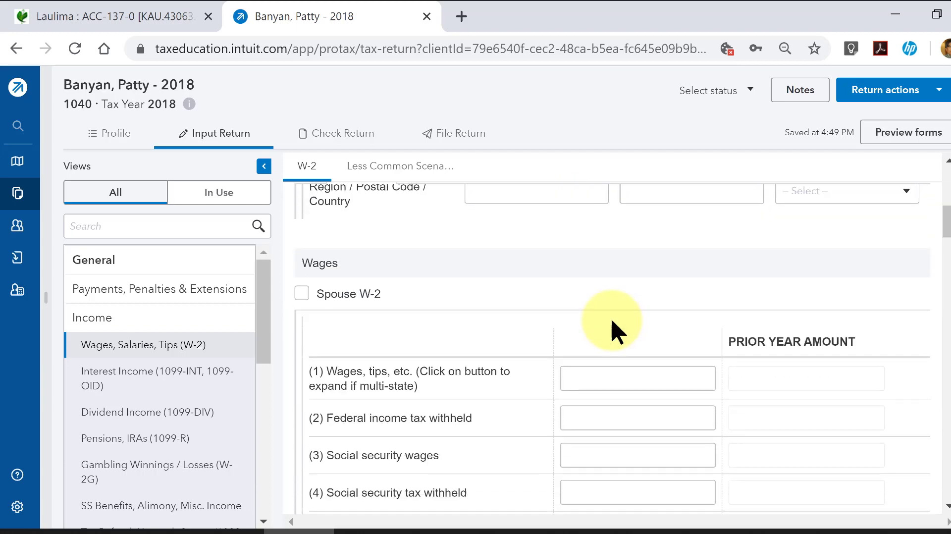
- Look over the W-2 wage and Box 12 fields, and consult the sample W-2 in the MindTap textbook window
{"action": "scroll", "coordinate": [612, 323], "scroll_direction": "down", "scroll_amount": 4}
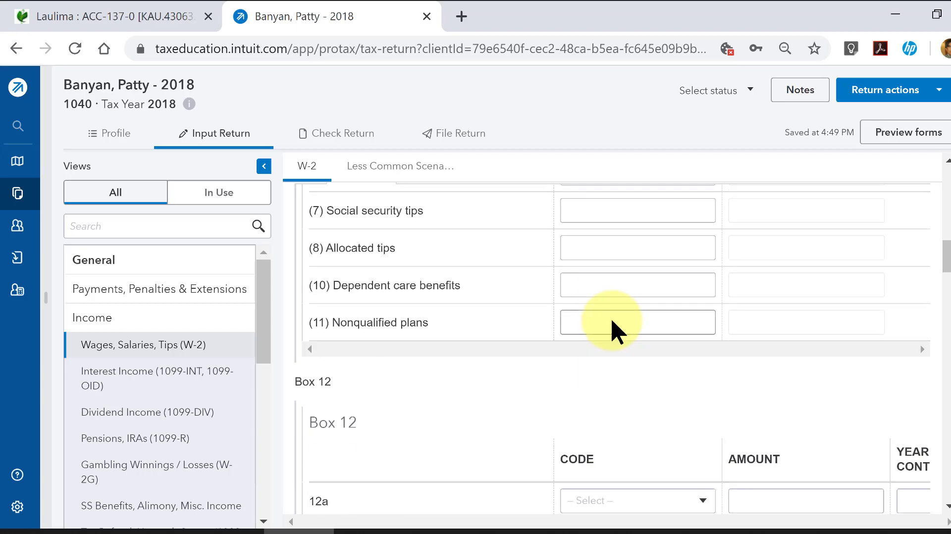
{"action": "scroll", "coordinate": [613, 323], "scroll_direction": "up", "scroll_amount": 7}
{"action": "scroll", "coordinate": [610, 317], "scroll_direction": "up", "scroll_amount": 8}
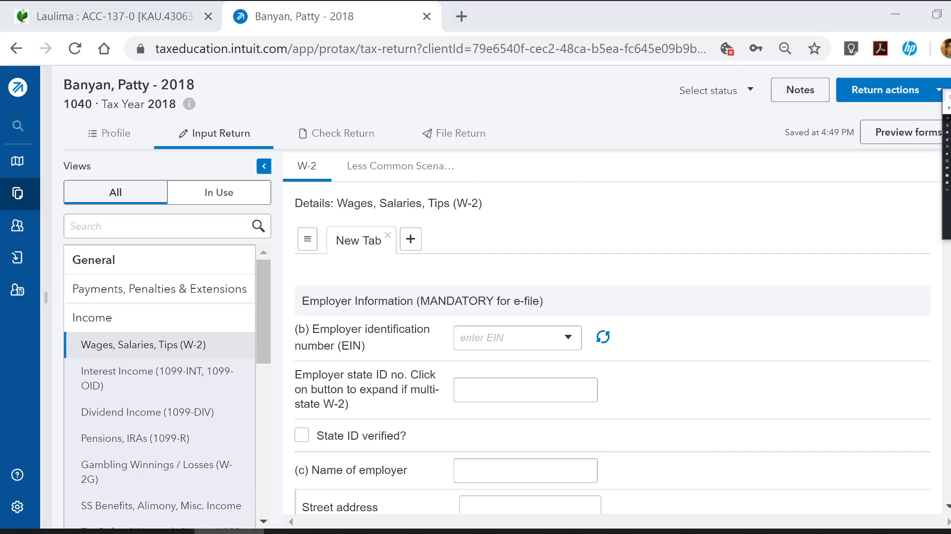
{"action": "left_click_drag", "start_coordinate": [948, 198], "coordinate": [601, 75]}
{"action": "scroll", "coordinate": [609, 285], "scroll_direction": "down", "scroll_amount": 4}
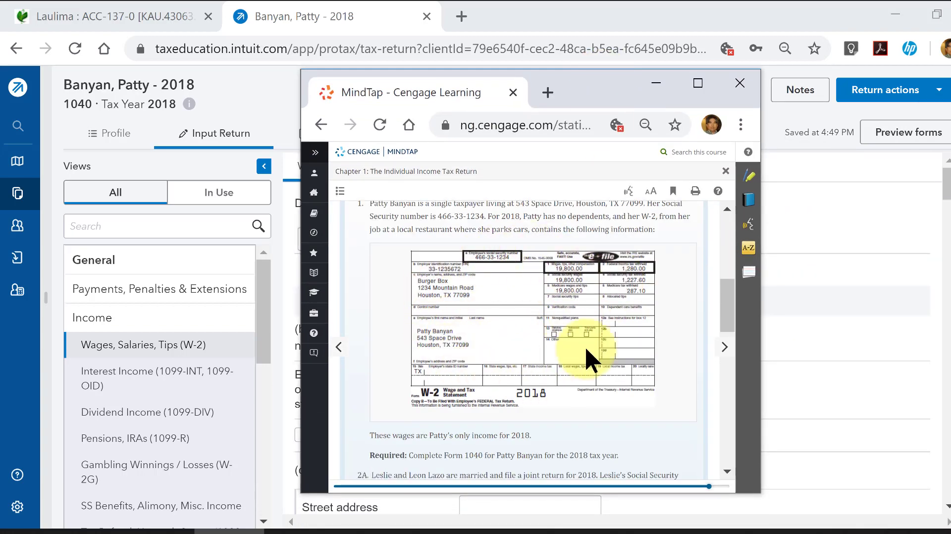
{"action": "left_click_drag", "start_coordinate": [575, 79], "coordinate": [950, 2]}
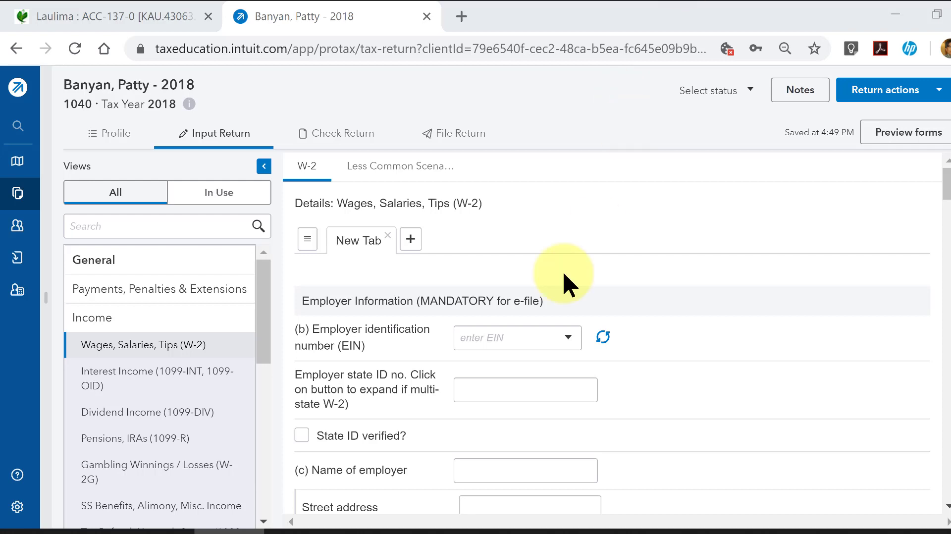
- Enter the employer identification number from the W-2, leaving the employer import offer unused and the employer state ID blank
{"action": "left_click", "coordinate": [519, 339]}
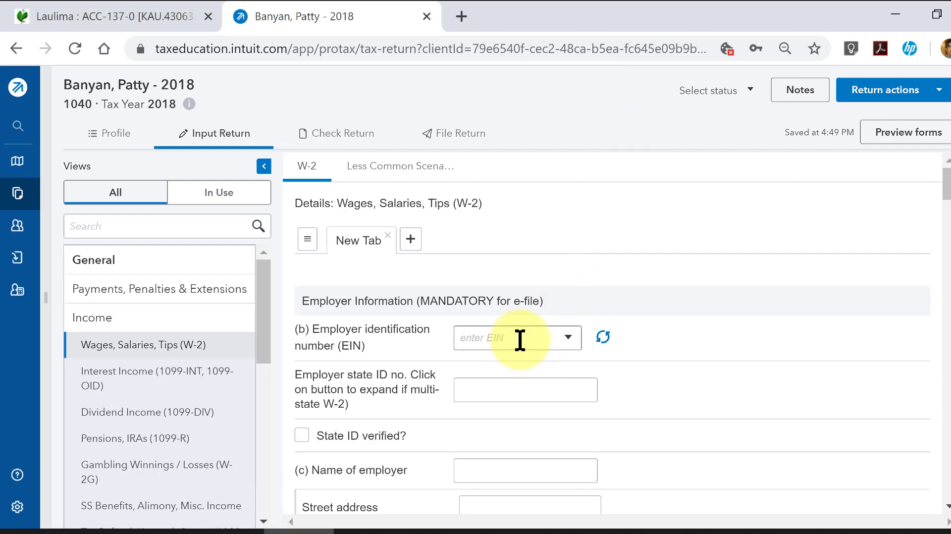
{"action": "type", "text": "33-1235672"}
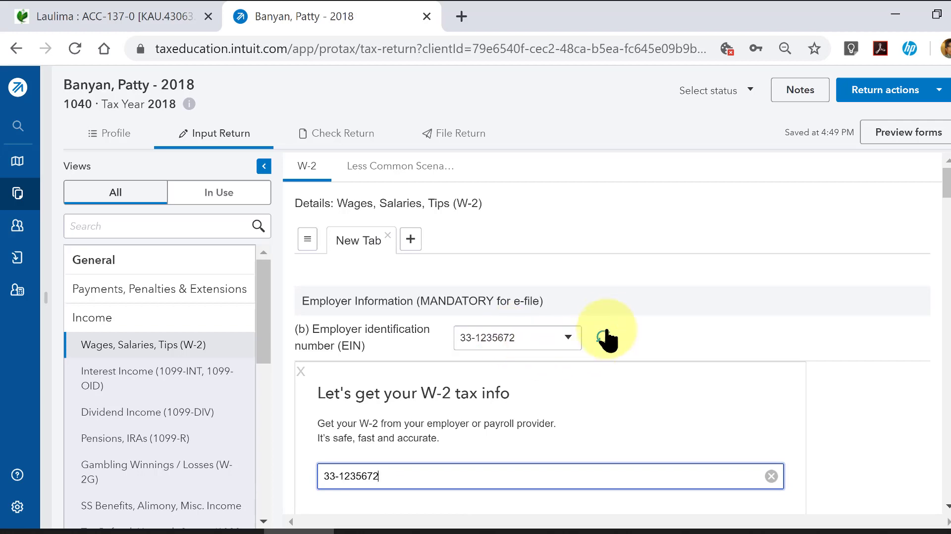
{"action": "scroll", "coordinate": [607, 325], "scroll_direction": "down", "scroll_amount": 3}
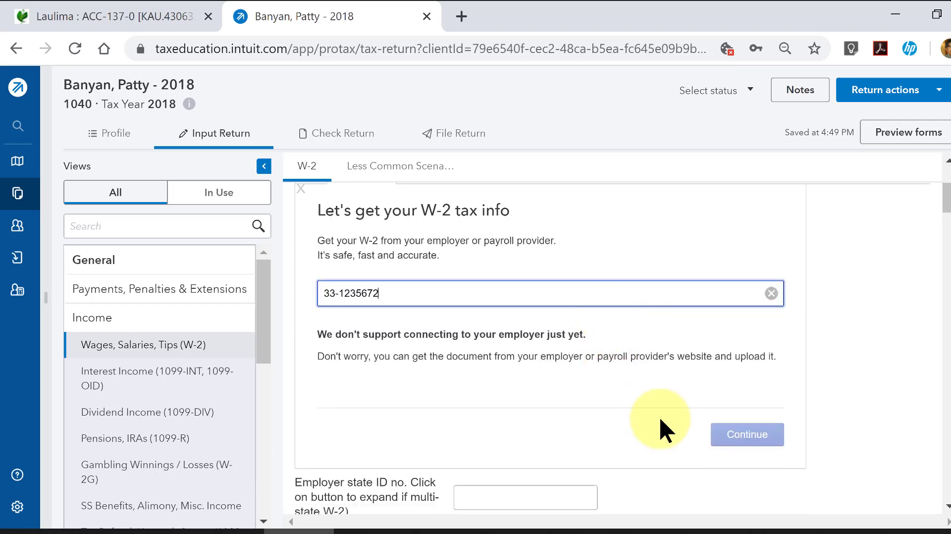
{"action": "key", "text": "Tab"}
{"action": "key", "text": "Tab"}
{"action": "scroll", "coordinate": [659, 415], "scroll_direction": "down", "scroll_amount": 2}
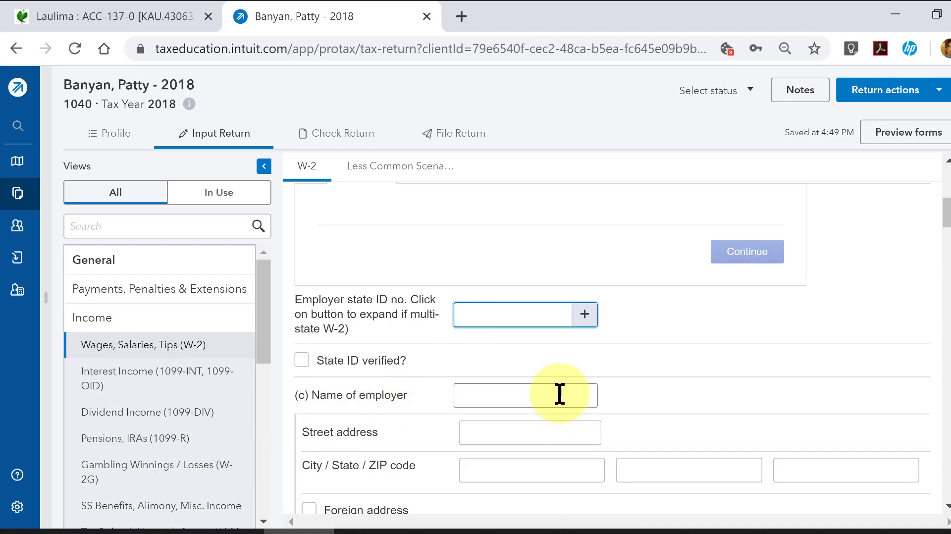
{"action": "scroll", "coordinate": [552, 383], "scroll_direction": "down", "scroll_amount": 1}
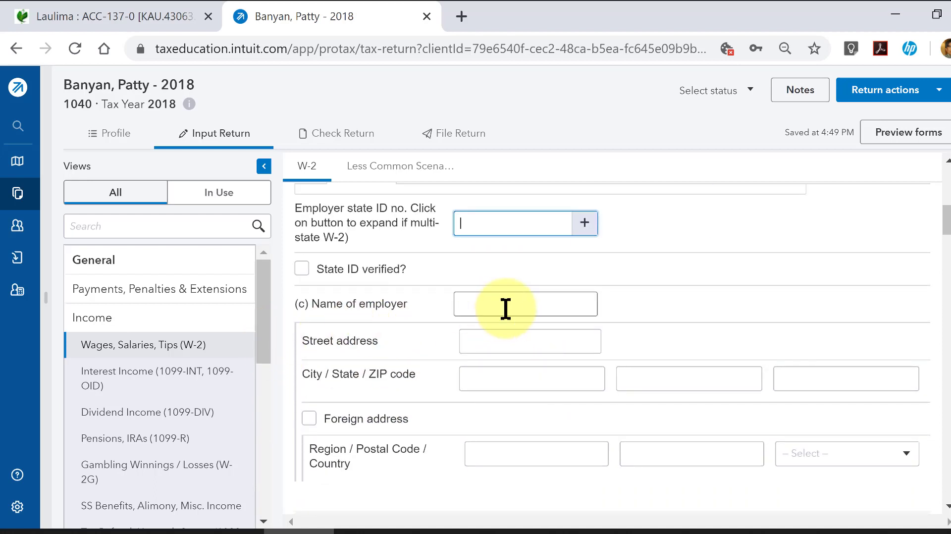
- Enter Burger Box as the name of the employer
{"action": "left_click", "coordinate": [505, 308]}
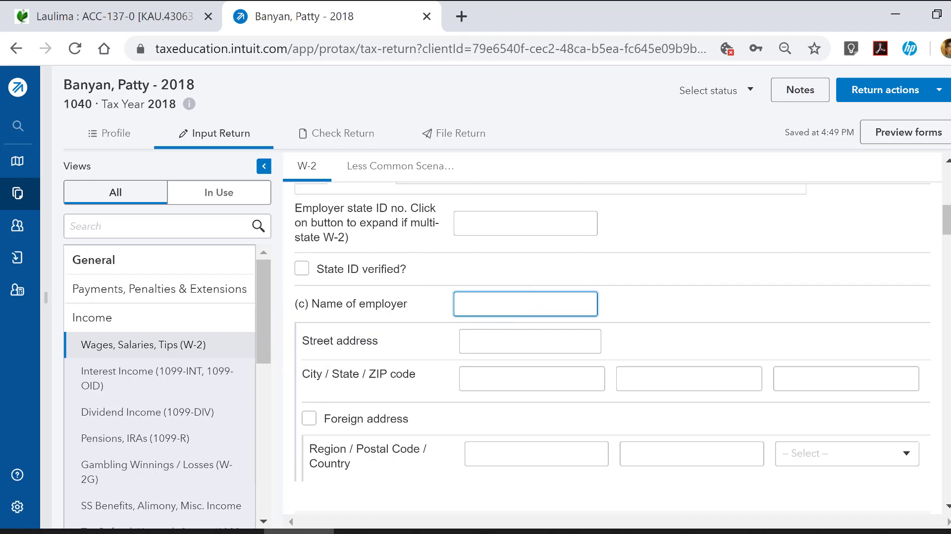
{"action": "type", "text": "Bug"}
{"action": "key", "text": "BackSpace"}
{"action": "type", "text": "rger Box"}
{"action": "key", "text": "Tab"}
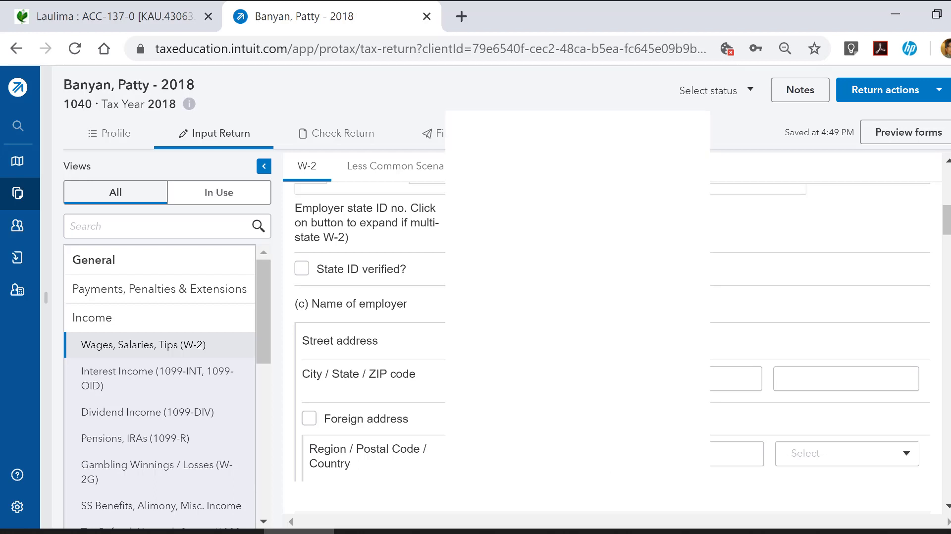
- Fill in the employer's street address, city, state and ZIP code
{"action": "type", "text": "1234 Mountain"}
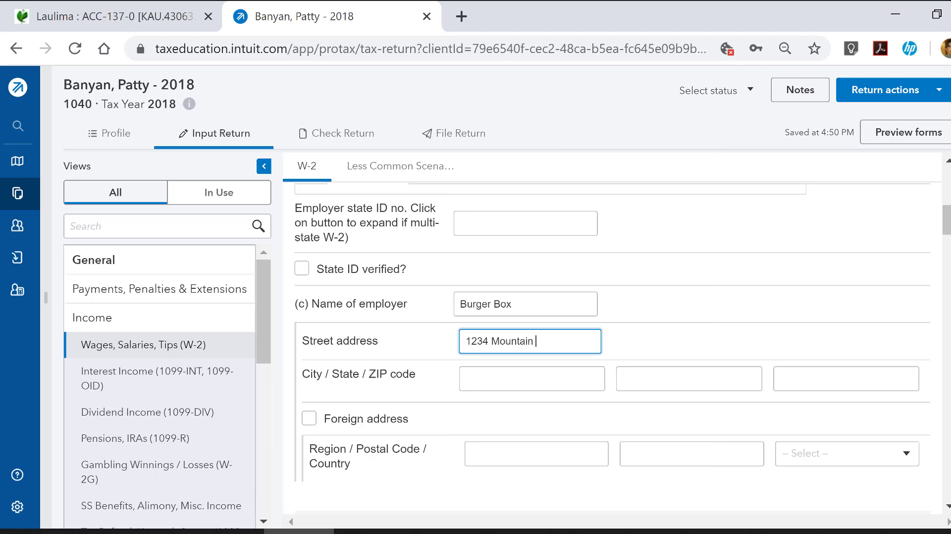
{"action": "type", "text": " Road"}
{"action": "key", "text": "Tab"}
{"action": "type", "text": "Ho"}
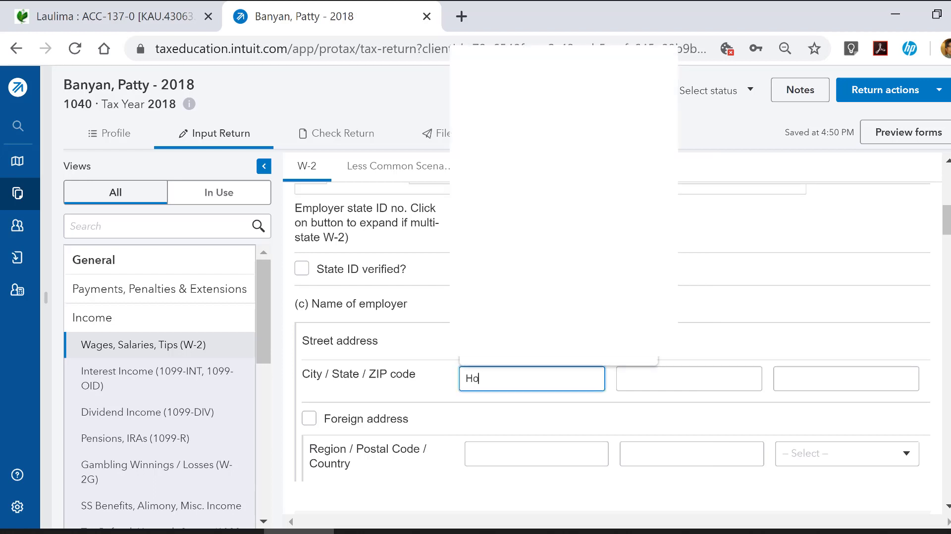
{"action": "type", "text": "uston"}
{"action": "key", "text": "Tab"}
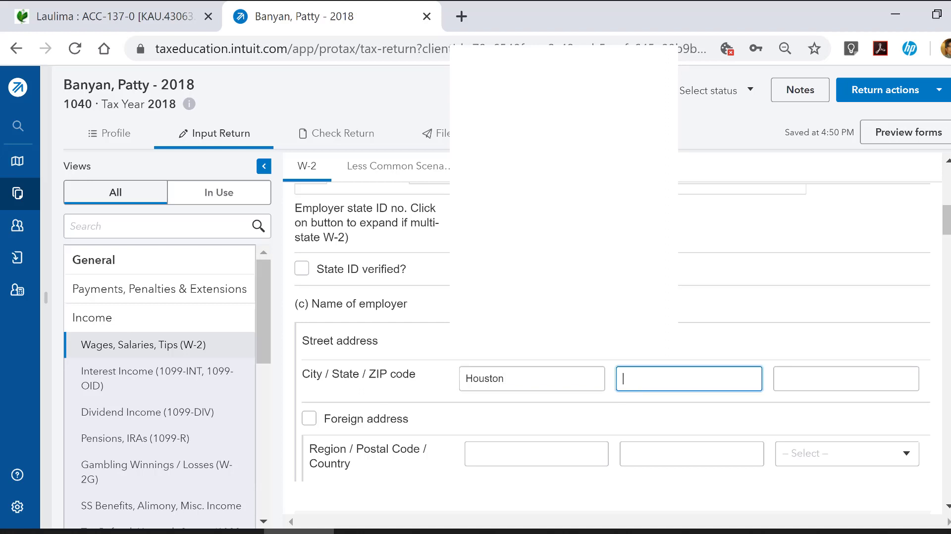
{"action": "type", "text": "T"}
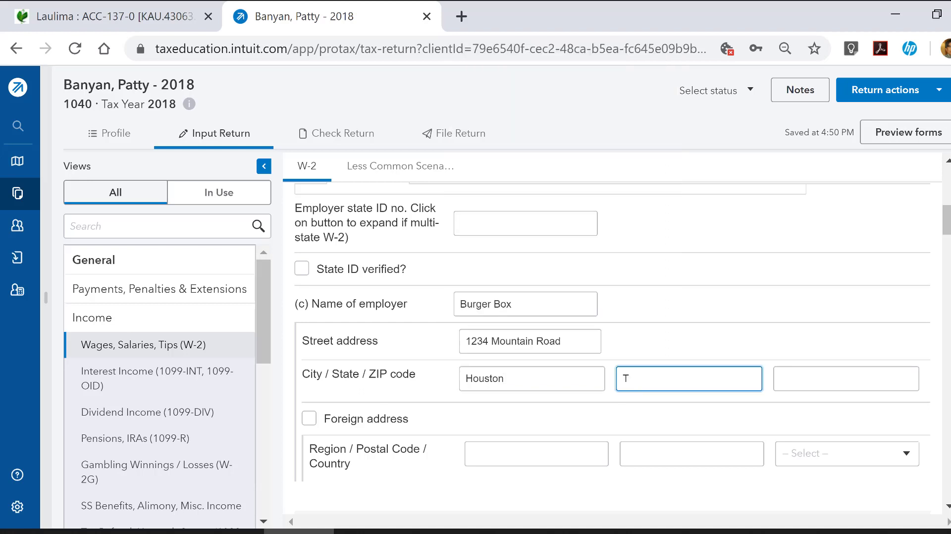
{"action": "type", "text": "X"}
{"action": "key", "text": "Tab"}
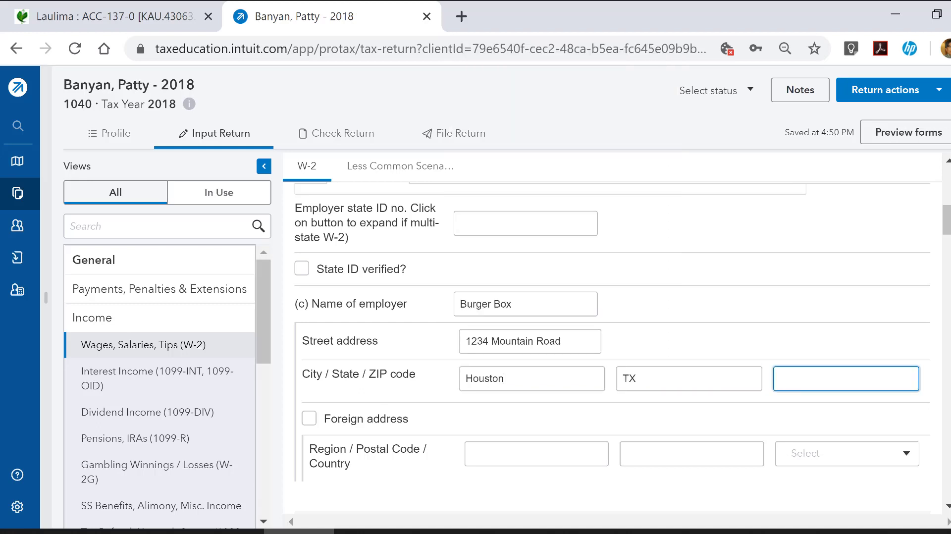
{"action": "type", "text": "77099"}
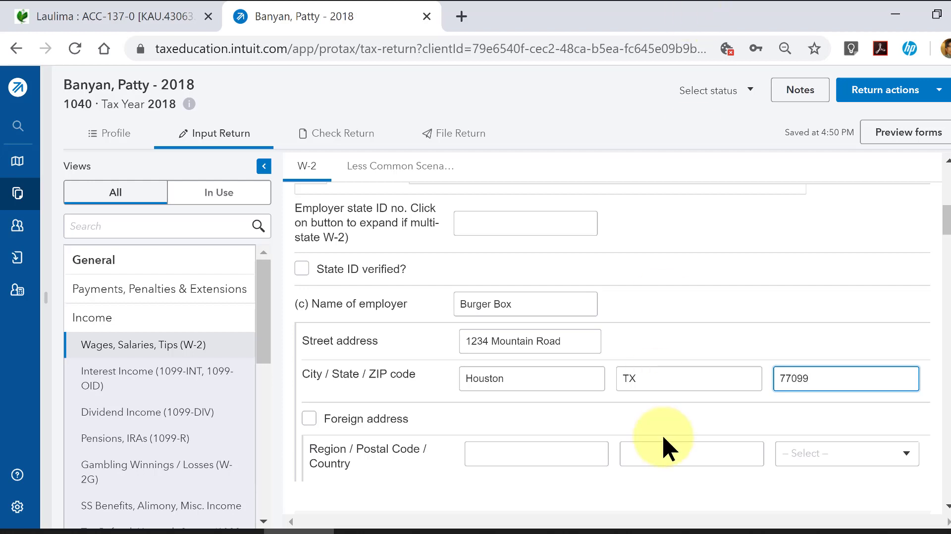
- In the Wages section, enter wages of 19,800 and federal income tax withheld of 1,280
{"action": "scroll", "coordinate": [662, 418], "scroll_direction": "down", "scroll_amount": 4}
{"action": "scroll", "coordinate": [584, 400], "scroll_direction": "down", "scroll_amount": 2}
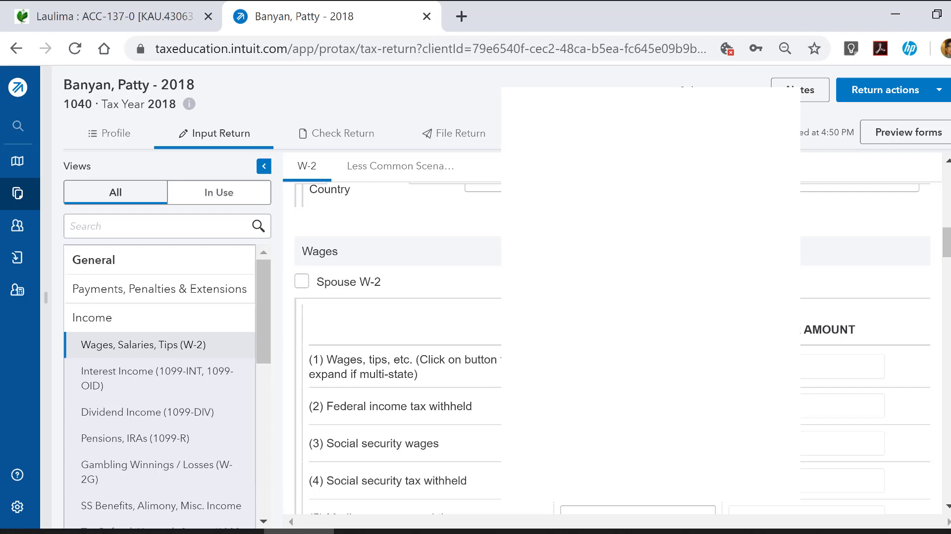
{"action": "left_click", "coordinate": [708, 393]}
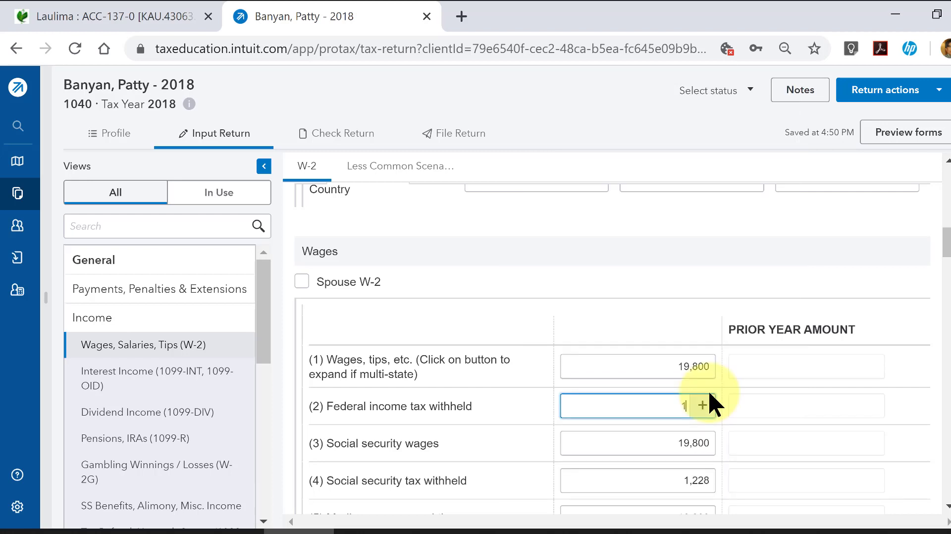
{"action": "type", "text": "1280"}
{"action": "key", "text": "Tab"}
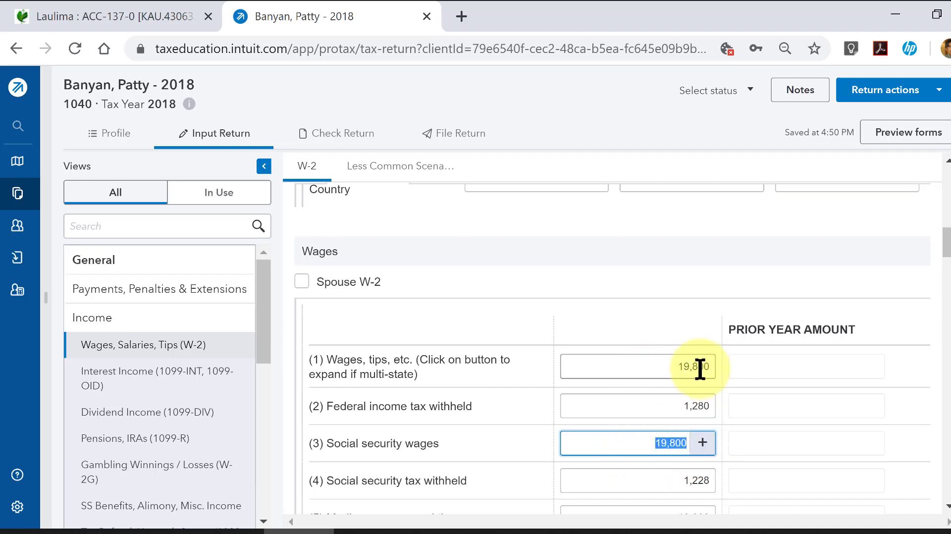
- Review the W-2 wage, social security and Medicare amounts, the remaining boxes through Box 12, and the employer entry
{"action": "scroll", "coordinate": [715, 361], "scroll_direction": "down", "scroll_amount": 2}
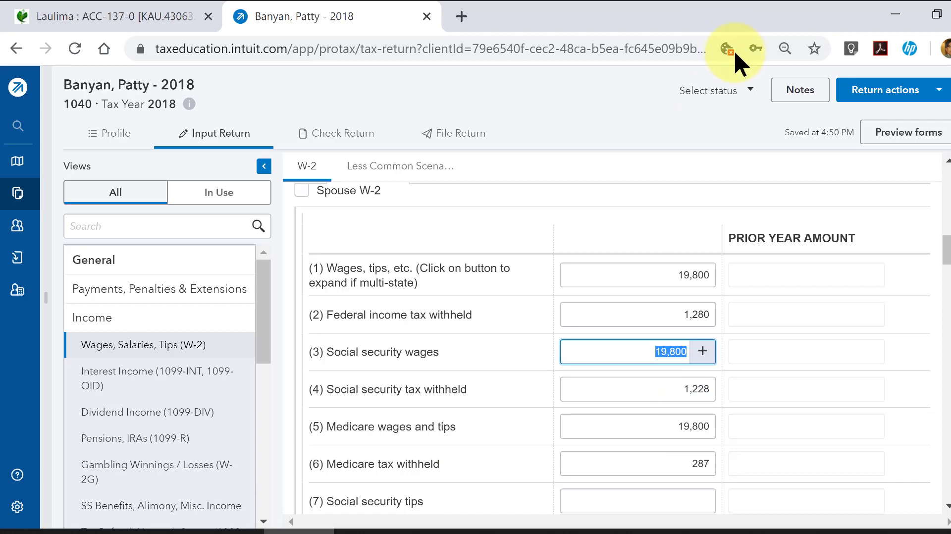
{"action": "scroll", "coordinate": [700, 423], "scroll_direction": "down", "scroll_amount": 4}
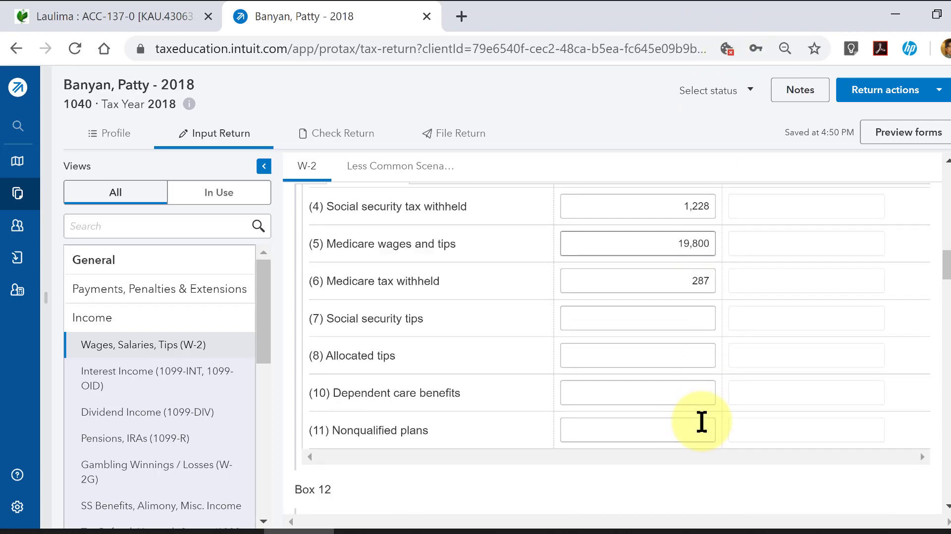
{"action": "scroll", "coordinate": [701, 422], "scroll_direction": "up", "scroll_amount": 4}
{"action": "scroll", "coordinate": [701, 422], "scroll_direction": "down", "scroll_amount": 2}
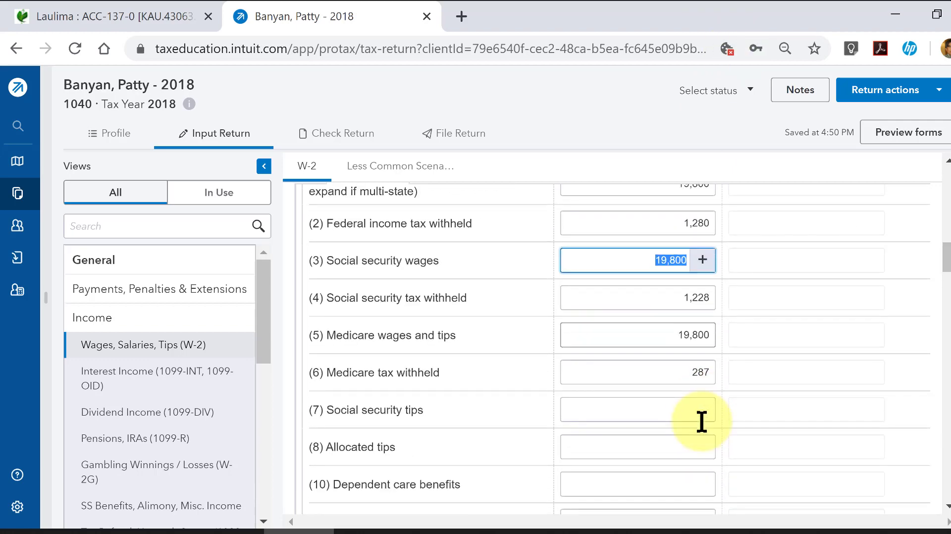
{"action": "scroll", "coordinate": [701, 422], "scroll_direction": "down", "scroll_amount": 4}
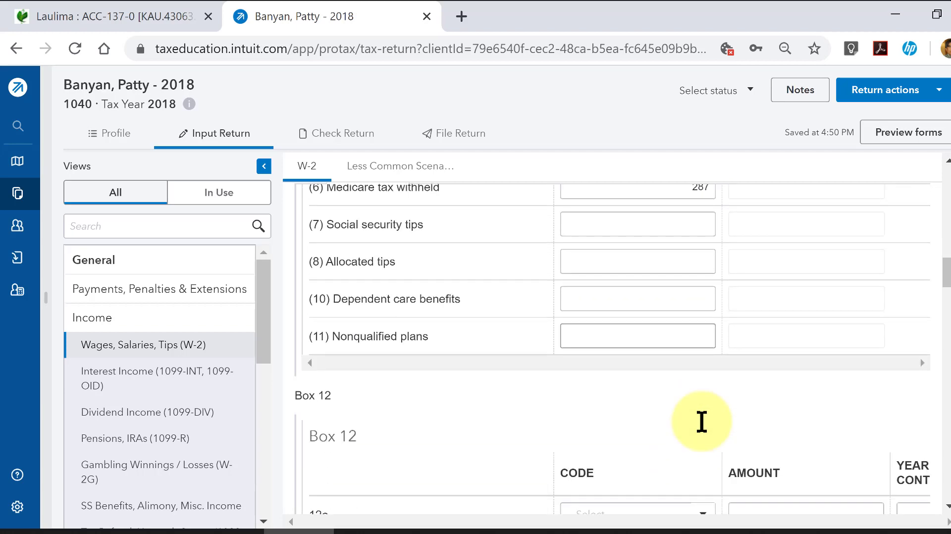
{"action": "scroll", "coordinate": [702, 422], "scroll_direction": "down", "scroll_amount": 4}
{"action": "scroll", "coordinate": [701, 422], "scroll_direction": "up", "scroll_amount": 10}
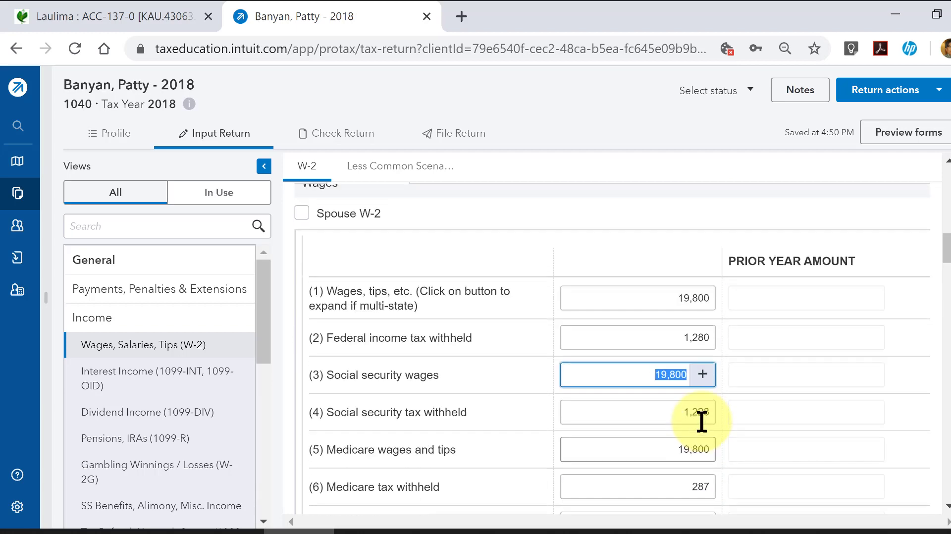
{"action": "scroll", "coordinate": [702, 422], "scroll_direction": "up", "scroll_amount": 10}
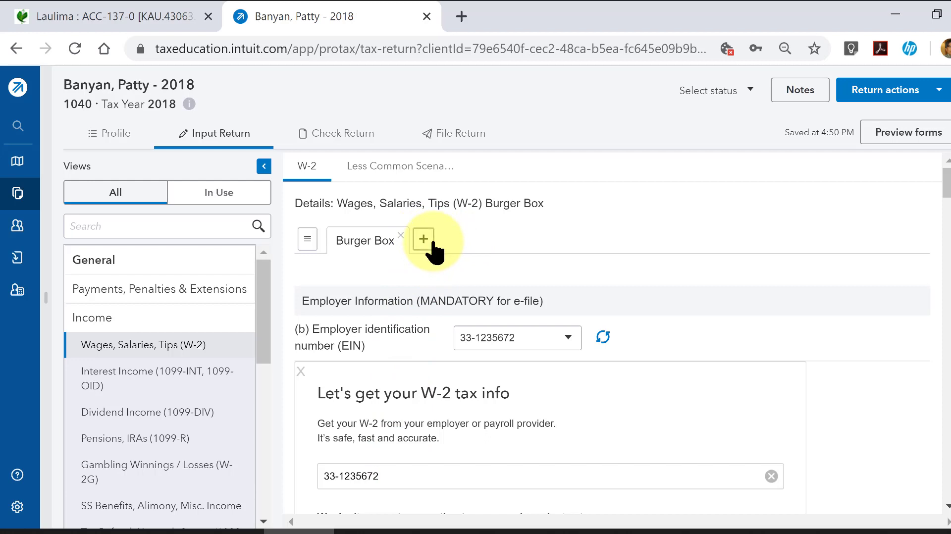
- View the W-2 entries in the Quick Entry list, including its further columns, and collapse the Income category
{"action": "left_click", "coordinate": [307, 242]}
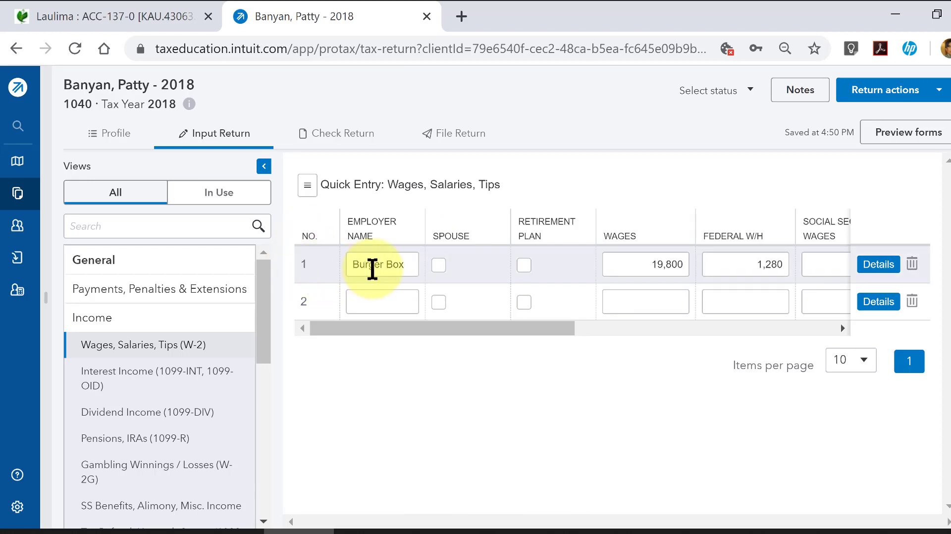
{"action": "left_click_drag", "start_coordinate": [468, 328], "coordinate": [361, 340]}
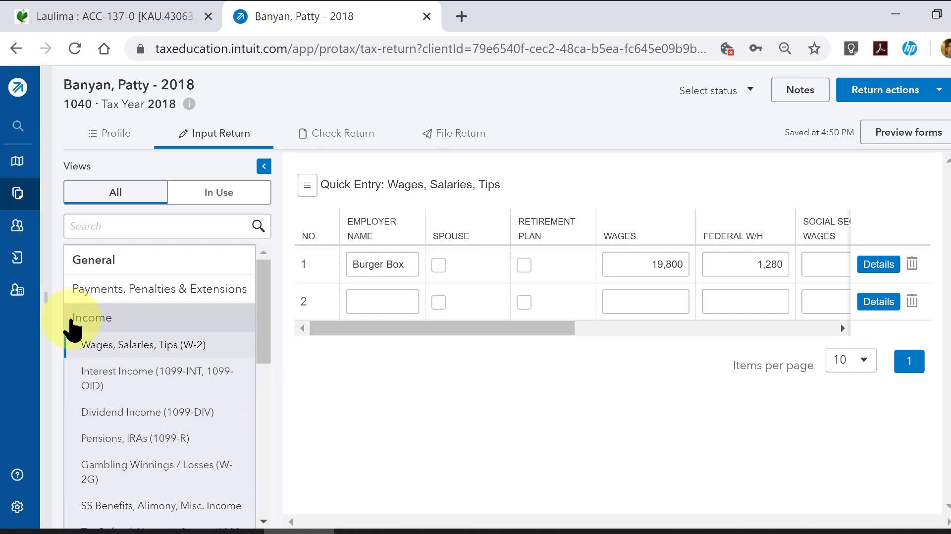
{"action": "left_click", "coordinate": [108, 322]}
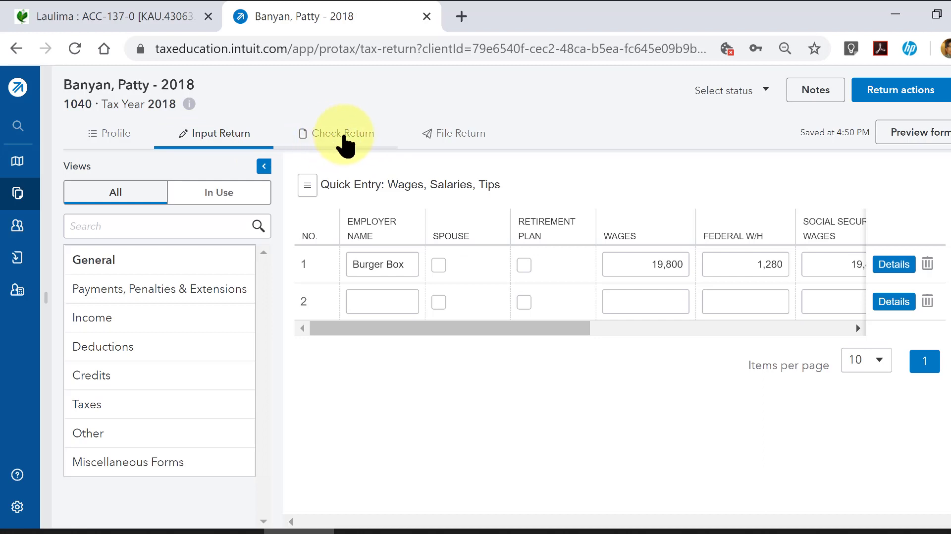
- Check the return and review the Federal Income Tax Summary from income through tax computation, other taxes, payments and amount due
{"action": "left_click", "coordinate": [345, 136]}
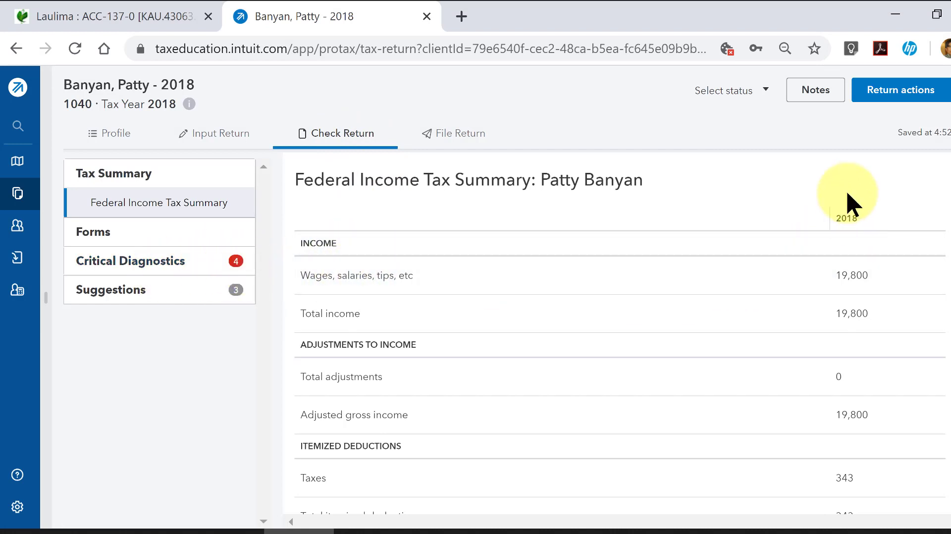
{"action": "scroll", "coordinate": [838, 222], "scroll_direction": "down", "scroll_amount": 2}
{"action": "scroll", "coordinate": [838, 233], "scroll_direction": "up", "scroll_amount": 2}
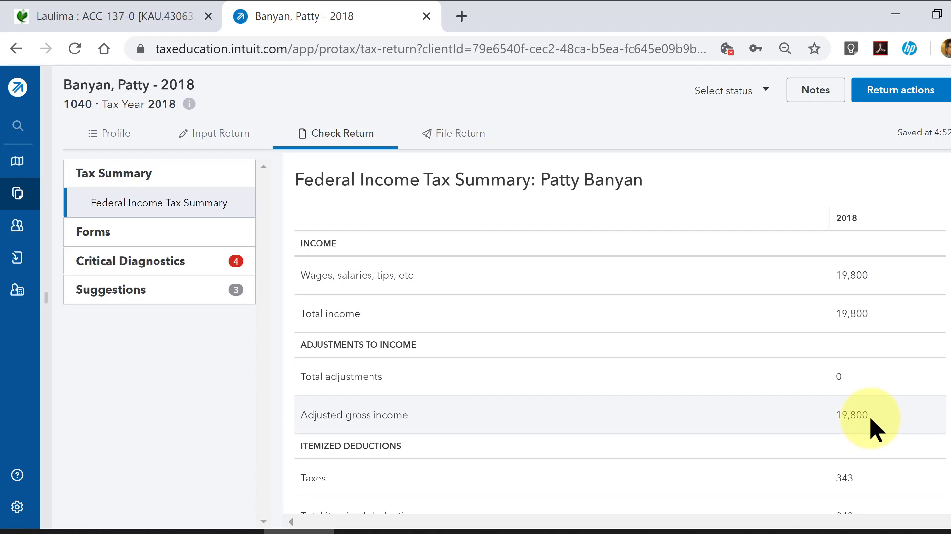
{"action": "scroll", "coordinate": [870, 424], "scroll_direction": "down", "scroll_amount": 2}
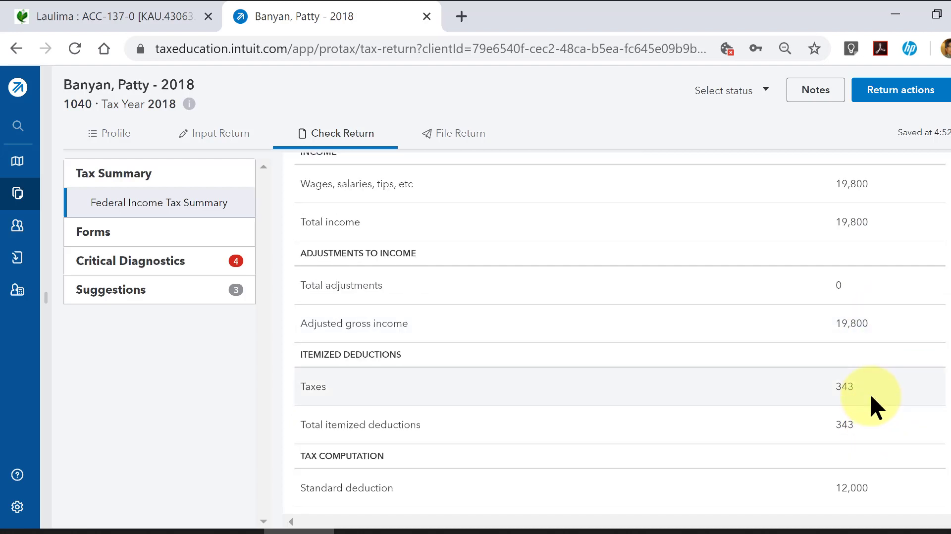
{"action": "scroll", "coordinate": [869, 392], "scroll_direction": "down", "scroll_amount": 2}
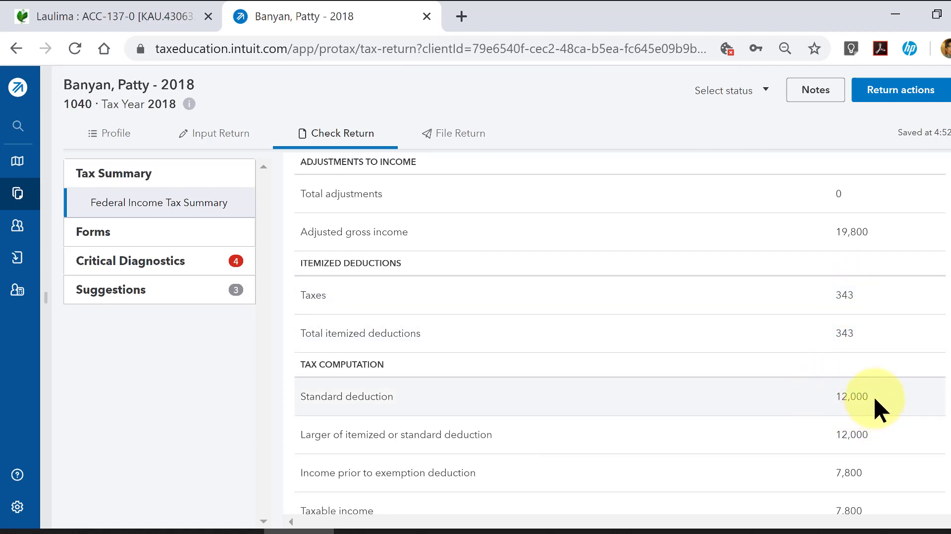
{"action": "scroll", "coordinate": [873, 395], "scroll_direction": "down", "scroll_amount": 2}
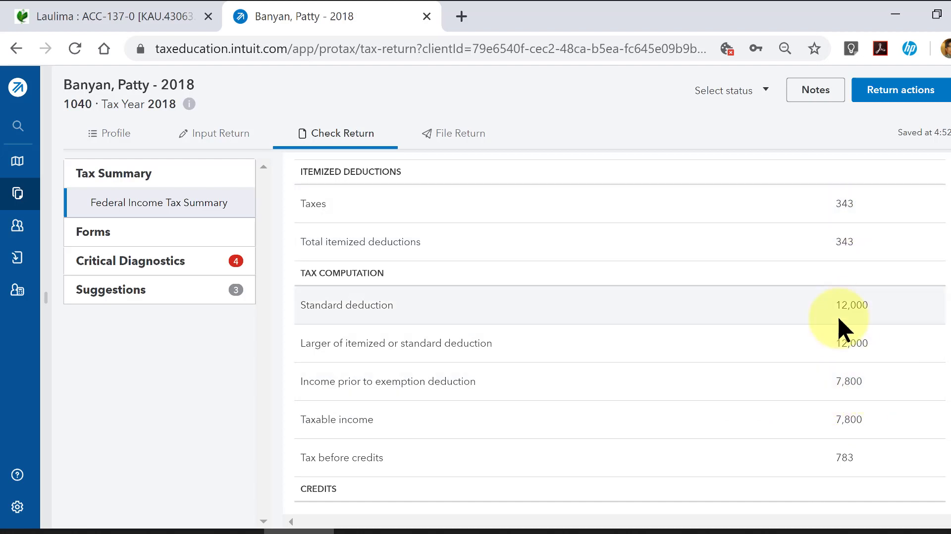
{"action": "scroll", "coordinate": [846, 388], "scroll_direction": "down", "scroll_amount": 2}
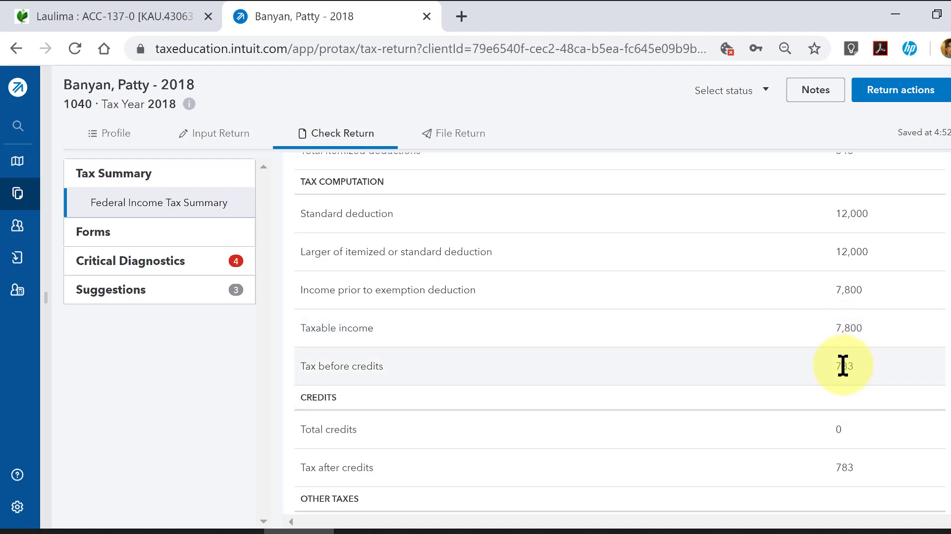
{"action": "scroll", "coordinate": [842, 365], "scroll_direction": "down", "scroll_amount": 2}
{"action": "scroll", "coordinate": [846, 376], "scroll_direction": "down", "scroll_amount": 2}
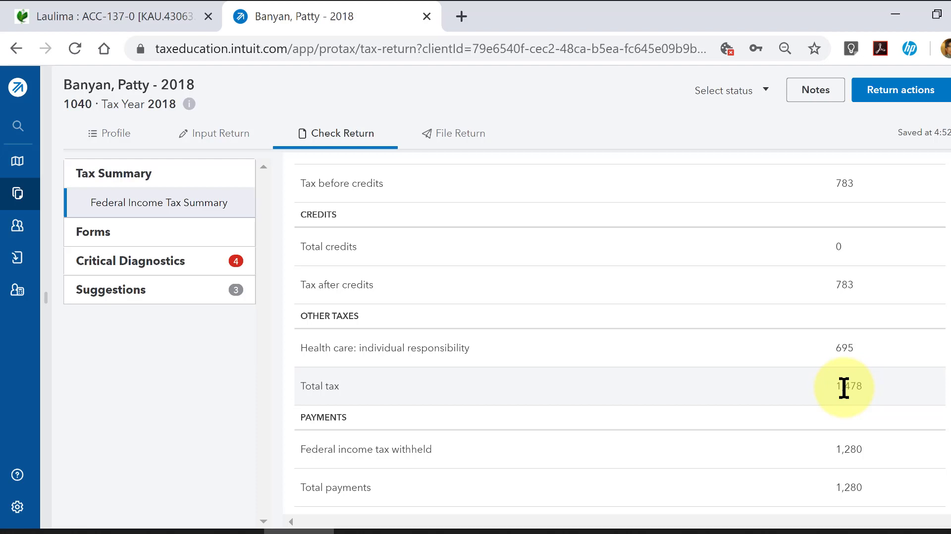
{"action": "scroll", "coordinate": [842, 421], "scroll_direction": "down", "scroll_amount": 3}
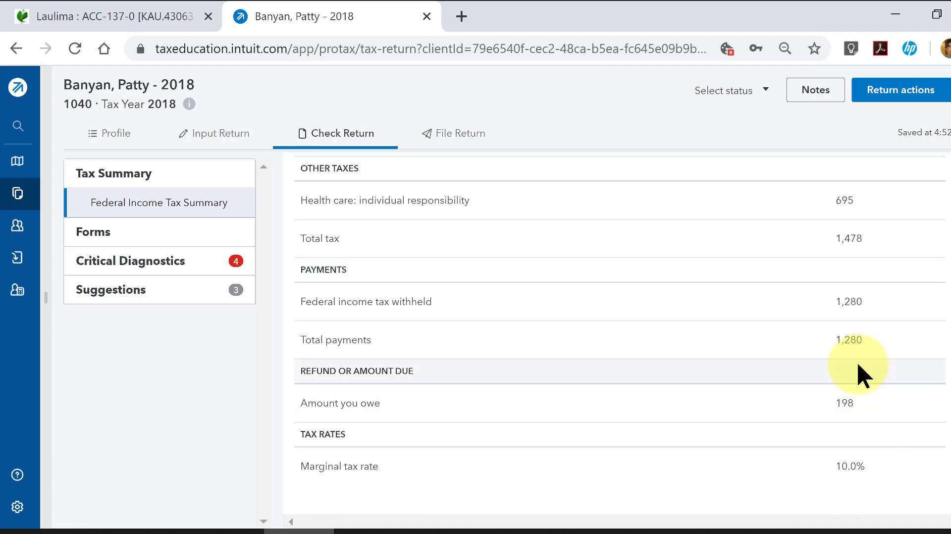
{"action": "scroll", "coordinate": [816, 360], "scroll_direction": "up", "scroll_amount": 1}
{"action": "scroll", "coordinate": [816, 360], "scroll_direction": "up", "scroll_amount": 2}
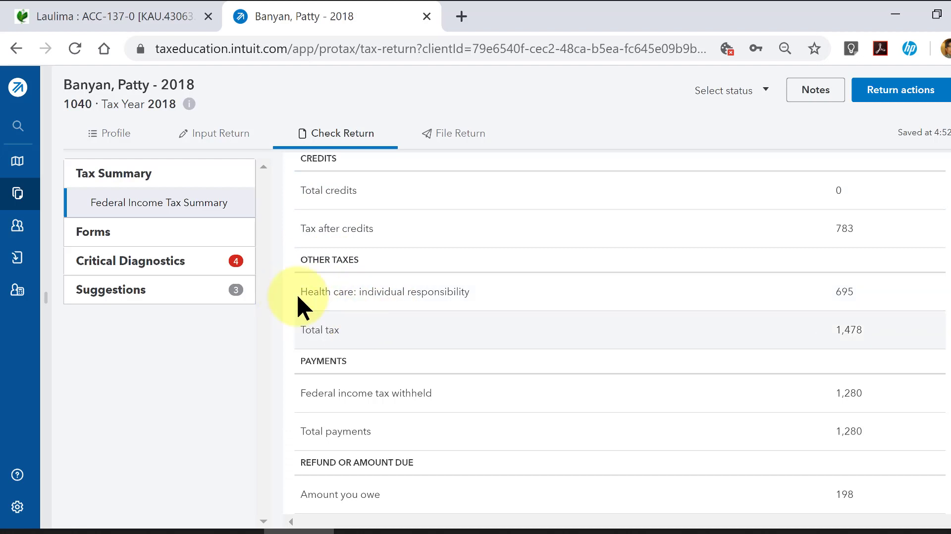
- Search the return input for "health", open Health Coverage, Exemptions, and Miscellaneous, and enter 1 for entire household covered for all months
{"action": "left_click", "coordinate": [208, 141]}
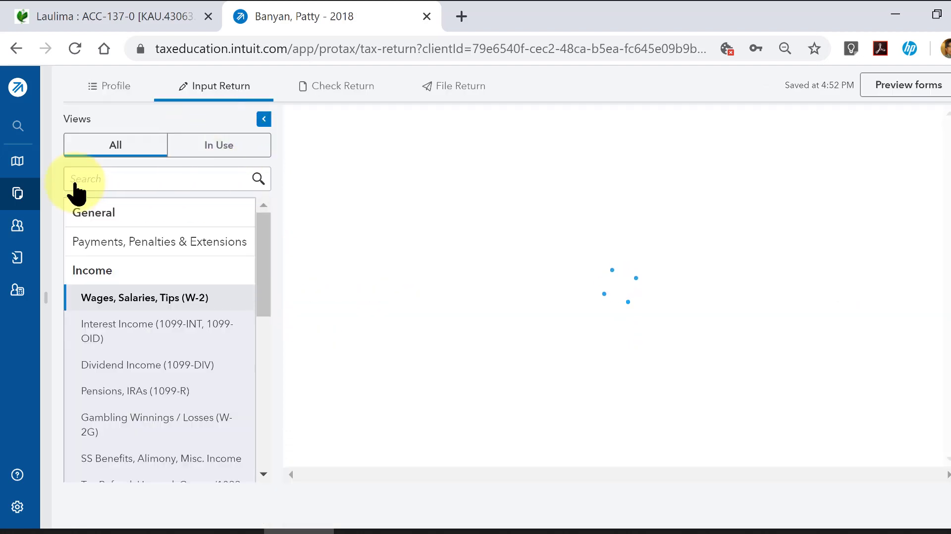
{"action": "left_click", "coordinate": [104, 181]}
{"action": "type", "text": "h"}
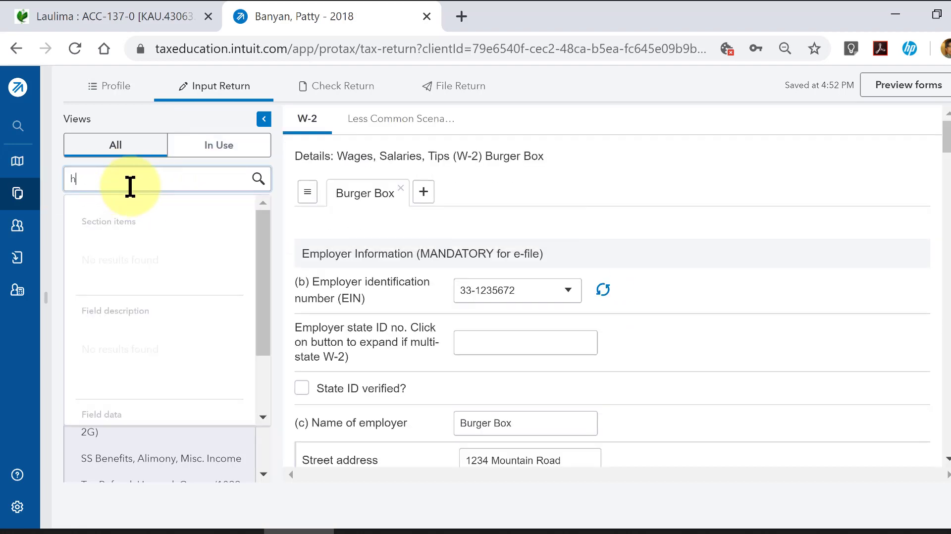
{"action": "type", "text": "ealth"}
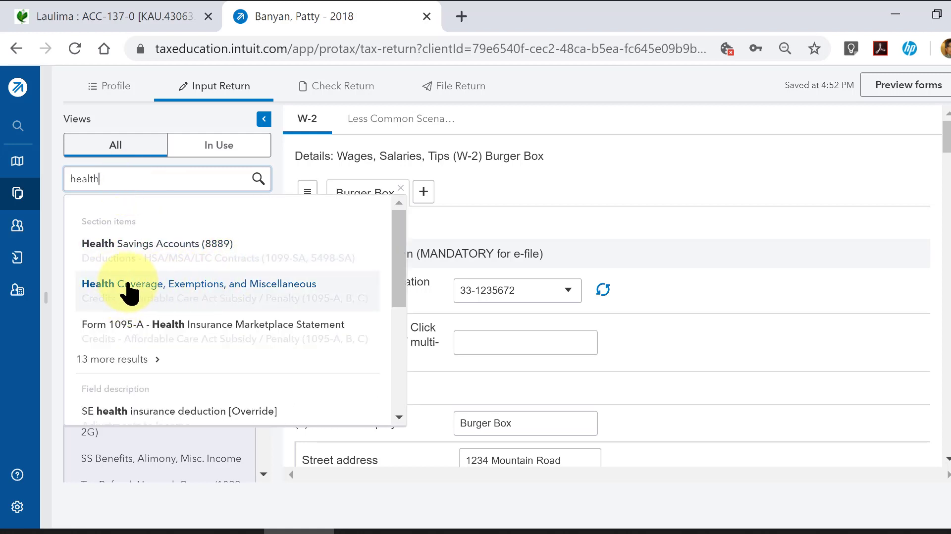
{"action": "left_click", "coordinate": [96, 292]}
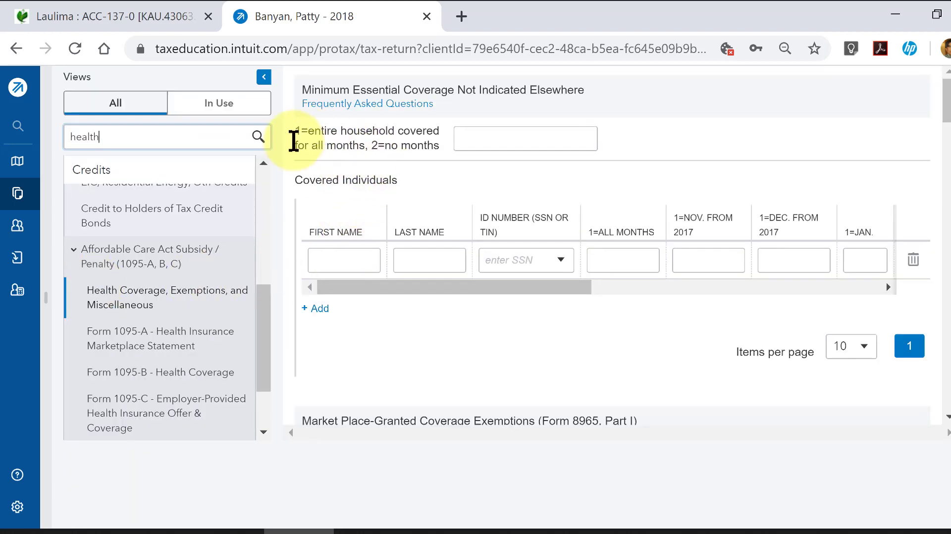
{"action": "left_click", "coordinate": [493, 138]}
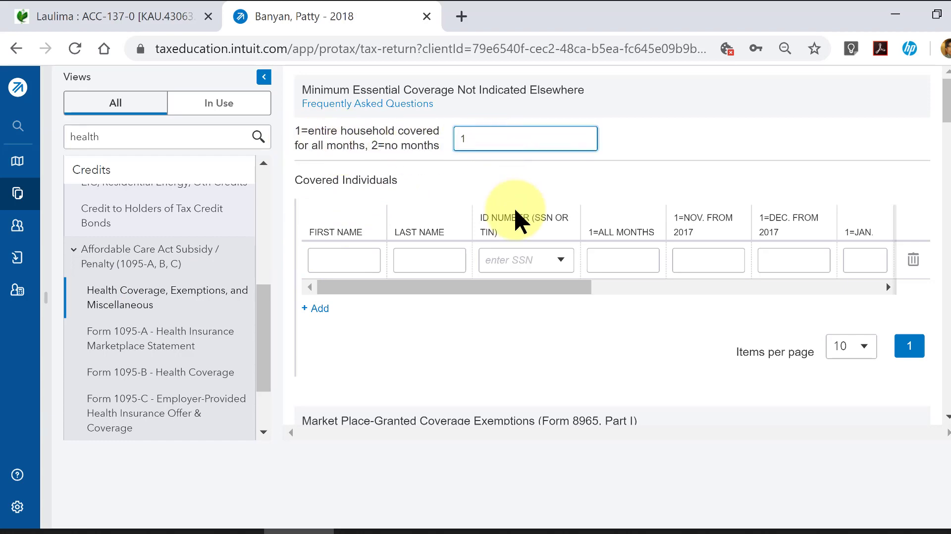
{"action": "scroll", "coordinate": [517, 220], "scroll_direction": "up", "scroll_amount": 2}
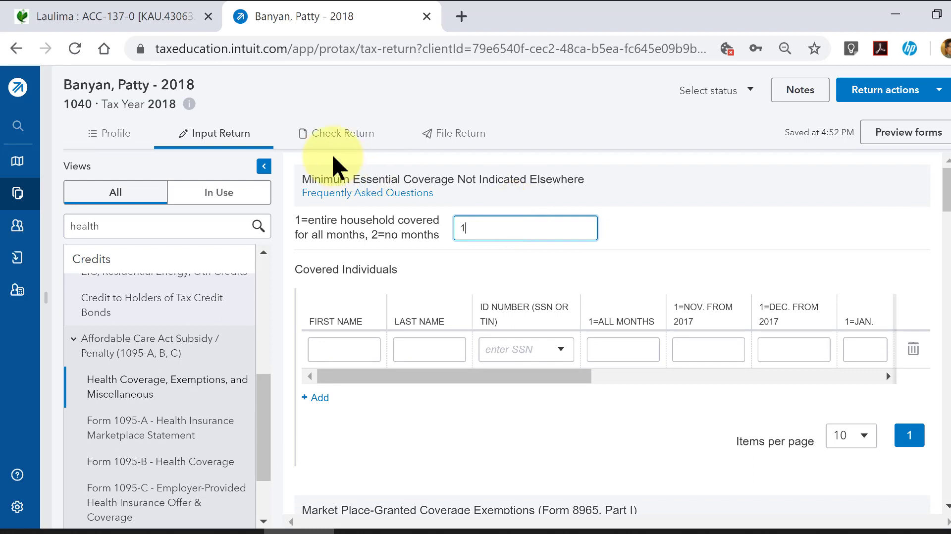
- Recheck the return and examine the total tax, payments and refund lines in the Federal Income Tax Summary
{"action": "left_click", "coordinate": [334, 145]}
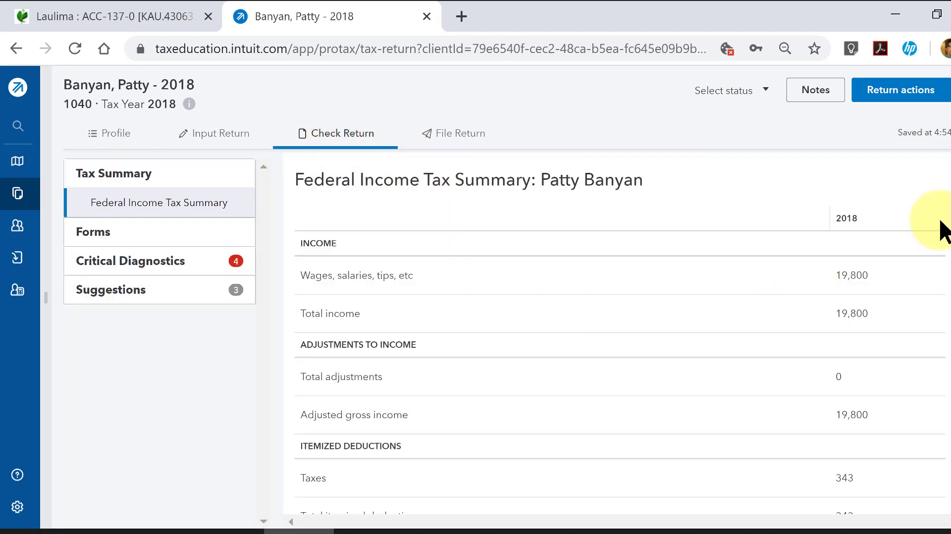
{"action": "scroll", "coordinate": [945, 207], "scroll_direction": "down", "scroll_amount": 1}
{"action": "scroll", "coordinate": [943, 208], "scroll_direction": "down", "scroll_amount": 9}
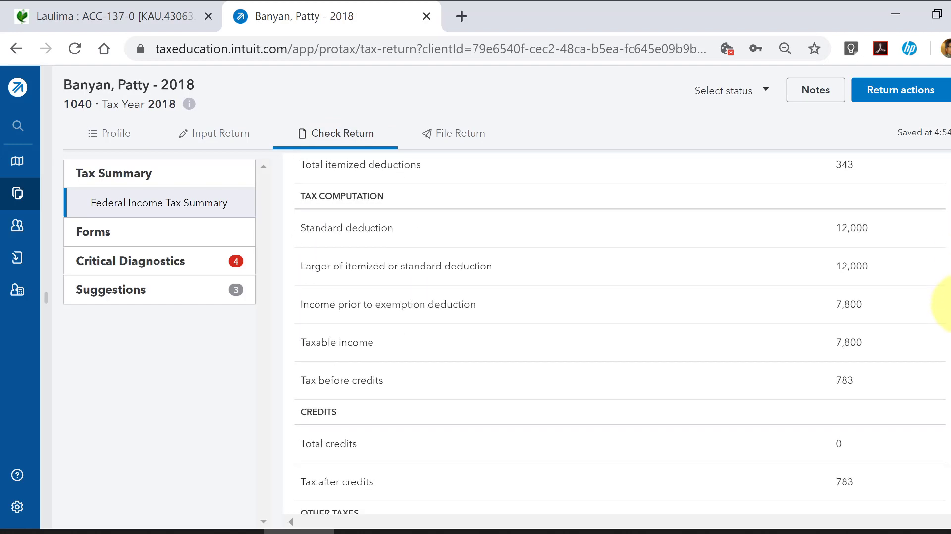
{"action": "scroll", "coordinate": [943, 297], "scroll_direction": "down", "scroll_amount": 1}
{"action": "scroll", "coordinate": [946, 322], "scroll_direction": "down", "scroll_amount": 4}
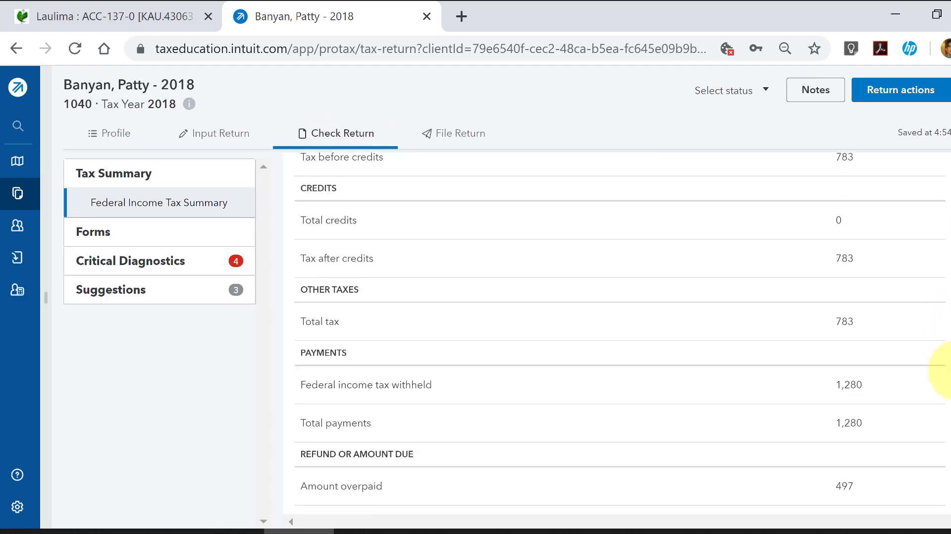
{"action": "scroll", "coordinate": [946, 376], "scroll_direction": "down", "scroll_amount": 2}
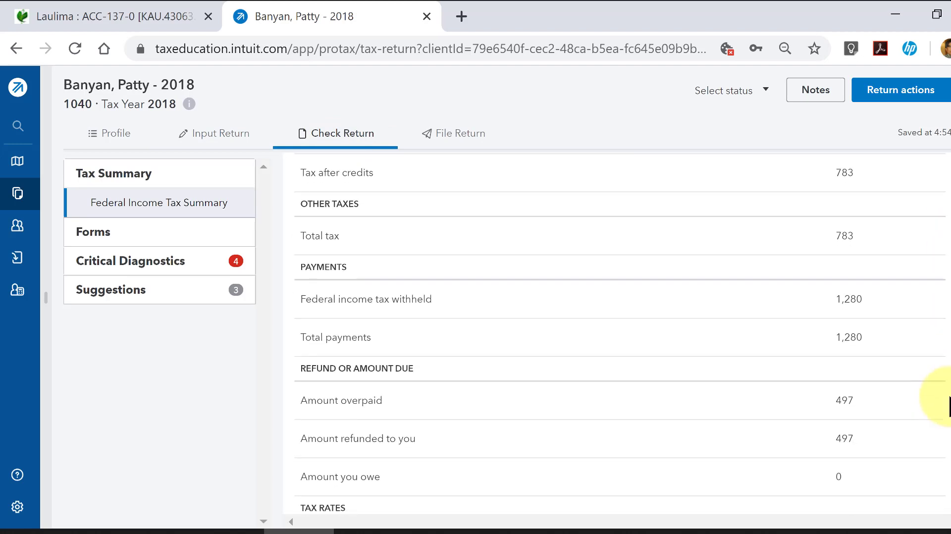
{"action": "scroll", "coordinate": [948, 405], "scroll_direction": "down", "scroll_amount": 1}
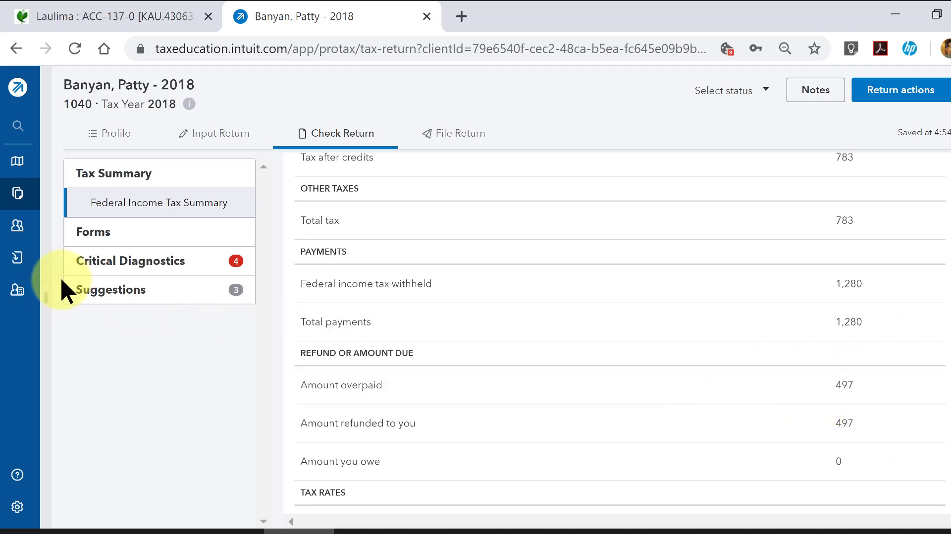
- Go through the critical diagnostics to the missing occupation, enter Parking Attendant as the taxpayer's occupation, and refresh the diagnostics
{"action": "left_click", "coordinate": [147, 267]}
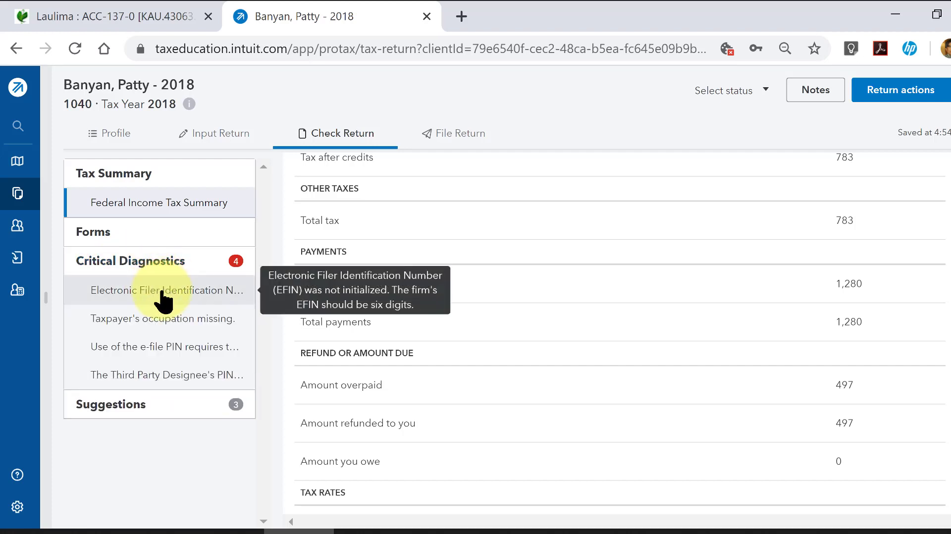
{"action": "left_click", "coordinate": [143, 295]}
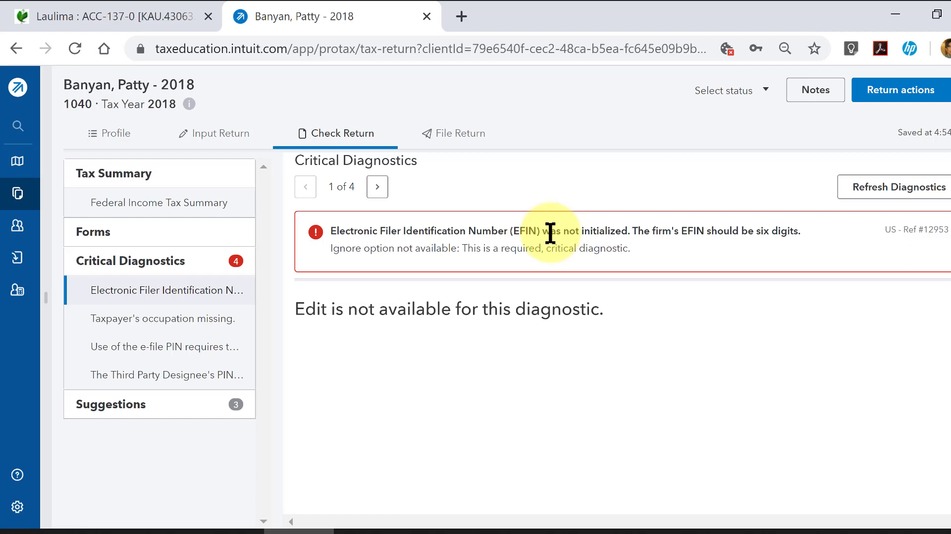
{"action": "left_click", "coordinate": [377, 186]}
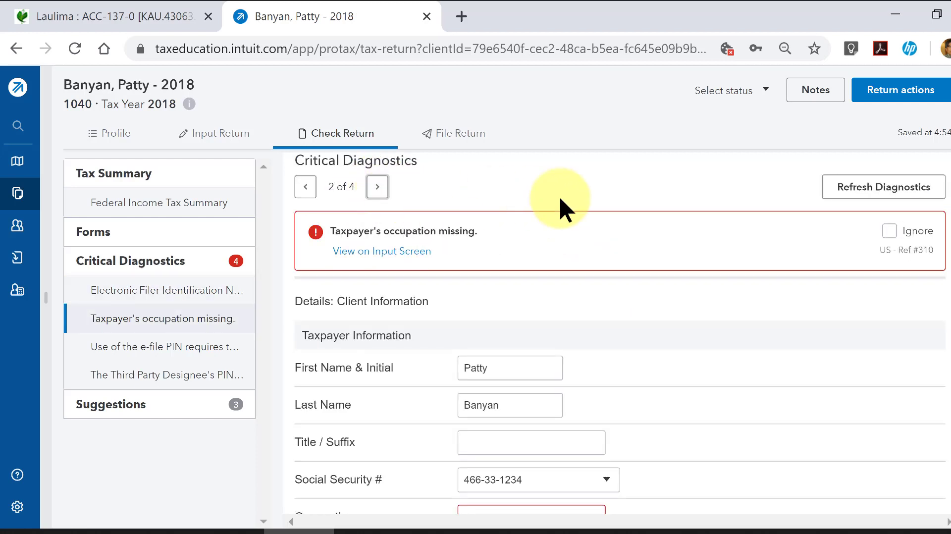
{"action": "scroll", "coordinate": [556, 297], "scroll_direction": "down", "scroll_amount": 3}
{"action": "left_click", "coordinate": [554, 356]}
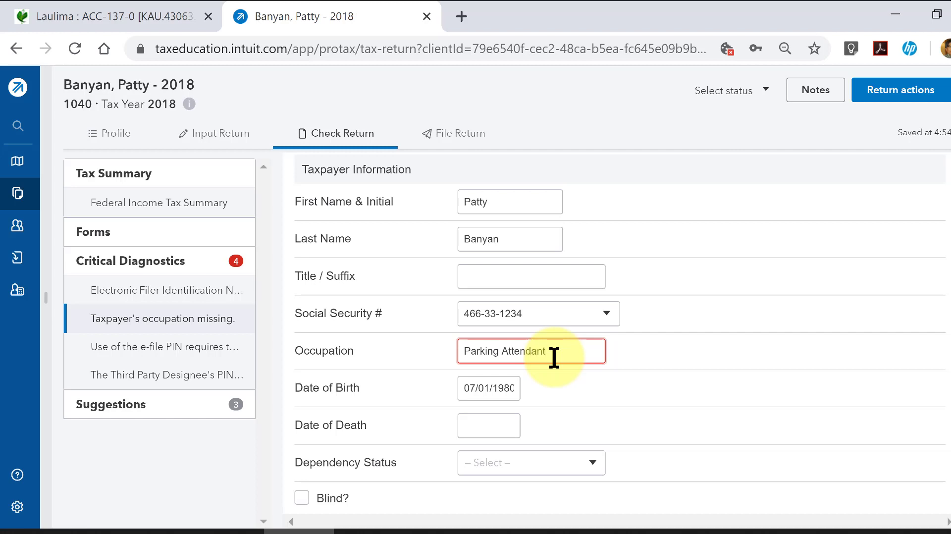
{"action": "scroll", "coordinate": [701, 239], "scroll_direction": "up", "scroll_amount": 3}
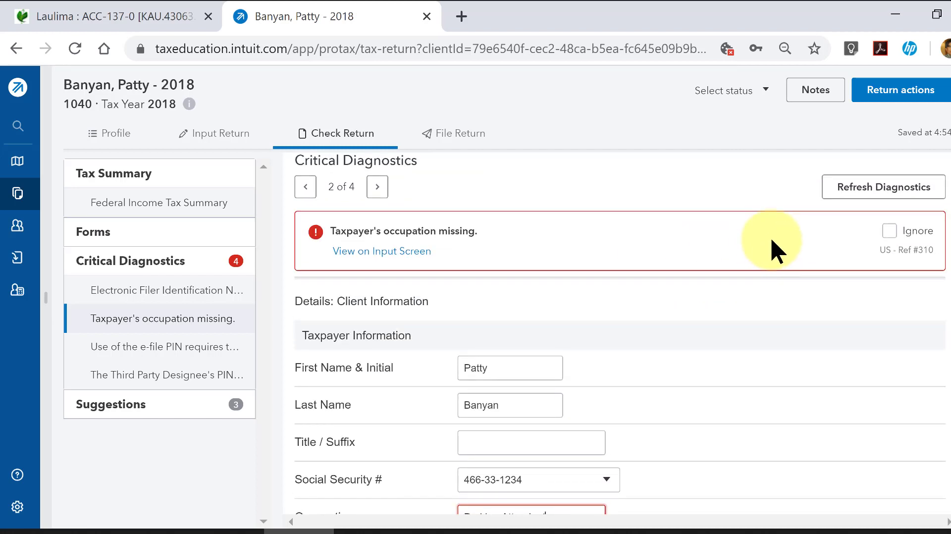
{"action": "left_click", "coordinate": [848, 187]}
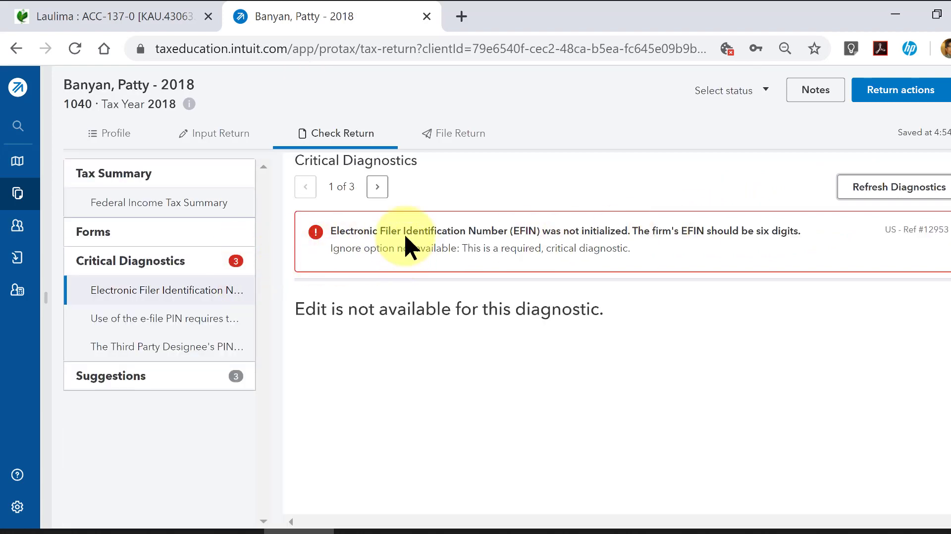
- Review the remaining critical diagnostics about the Paid Preparer's PIN and the Third Party Designee's PIN
{"action": "left_click", "coordinate": [377, 187]}
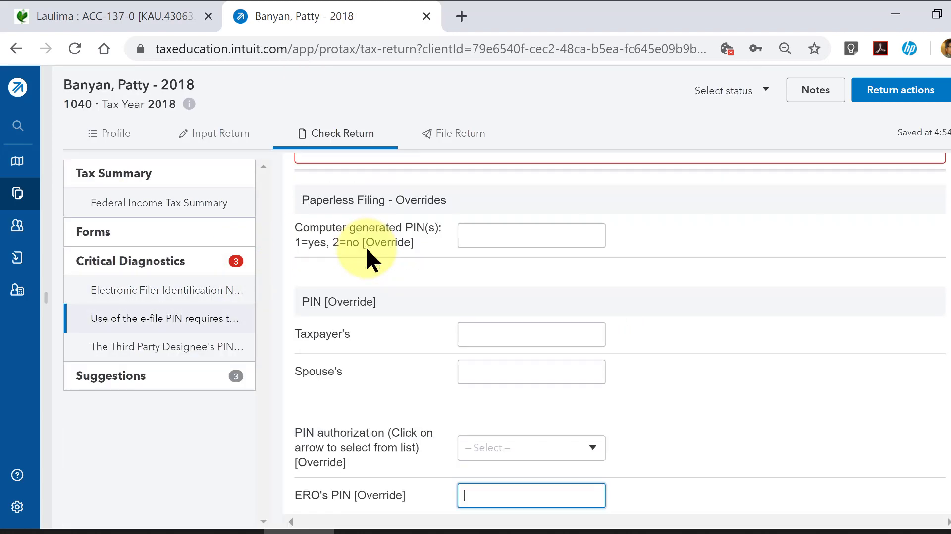
{"action": "scroll", "coordinate": [379, 268], "scroll_direction": "up", "scroll_amount": 2}
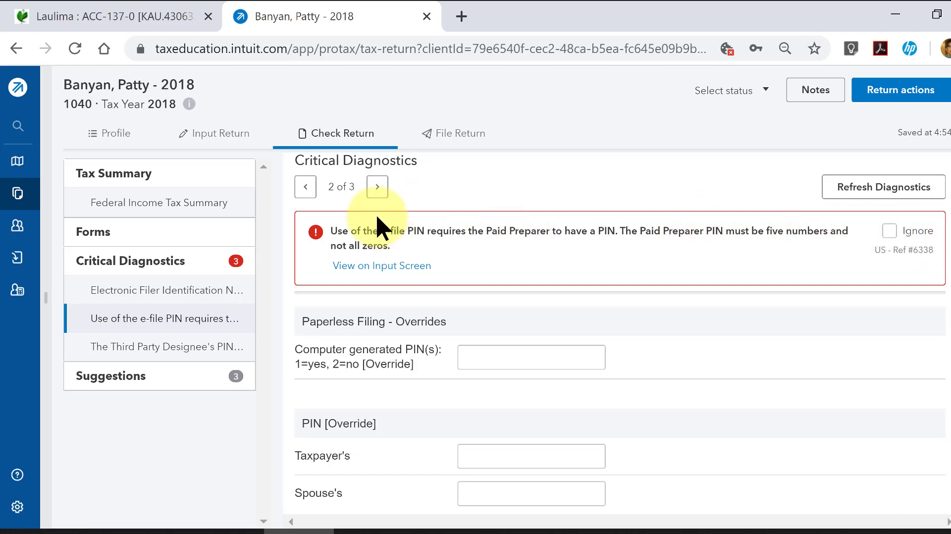
{"action": "left_click", "coordinate": [377, 188]}
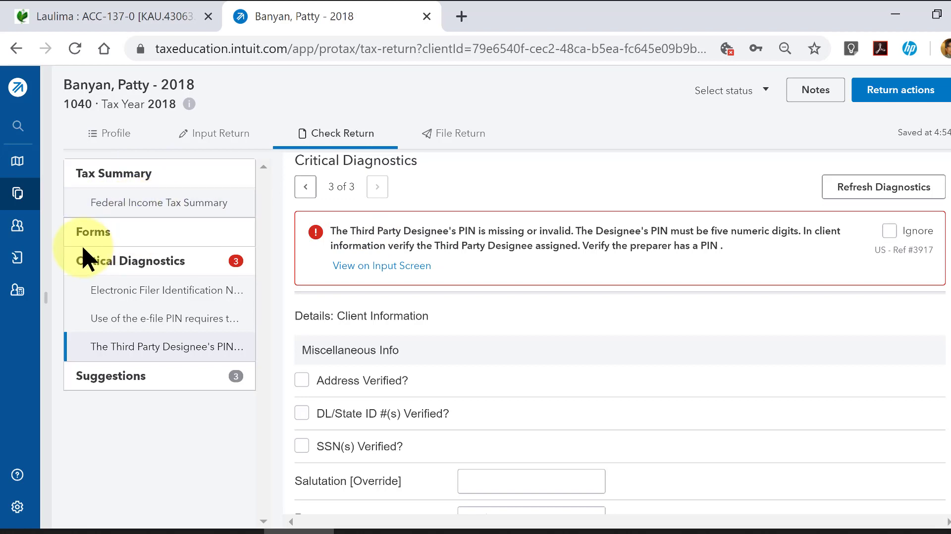
- Open the applicable US forms and read the client letter, highlighting the e-filing sentence and the Form 8879 reference
{"action": "left_click", "coordinate": [94, 233]}
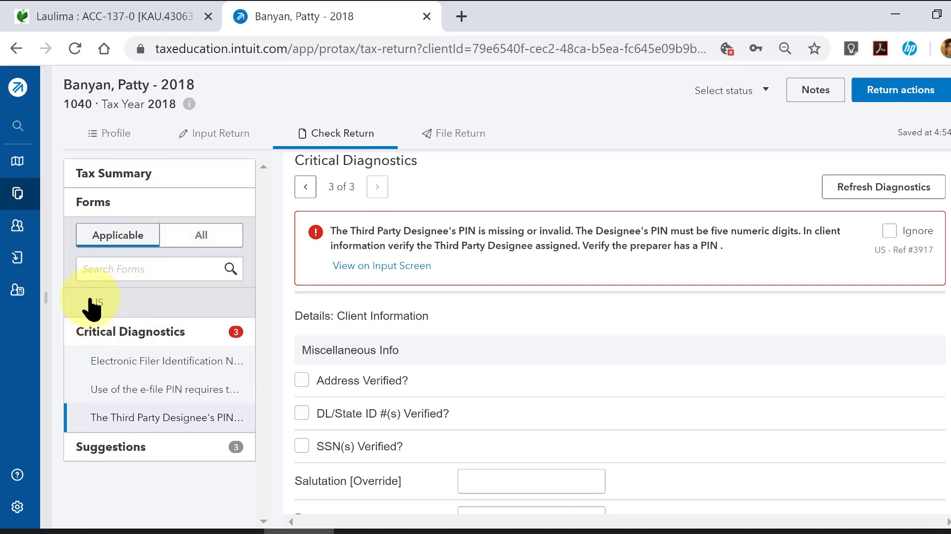
{"action": "left_click", "coordinate": [94, 307]}
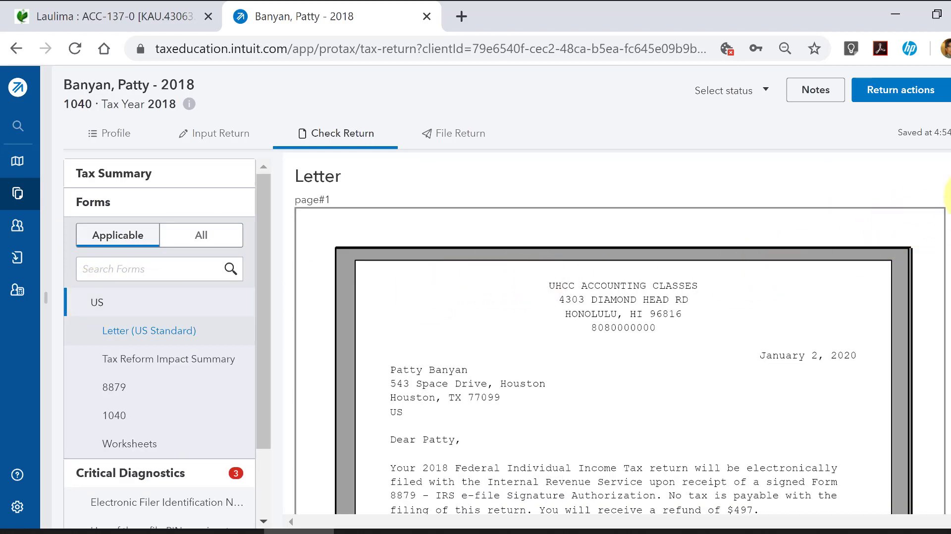
{"action": "left_click_drag", "start_coordinate": [950, 198], "coordinate": [948, 272]}
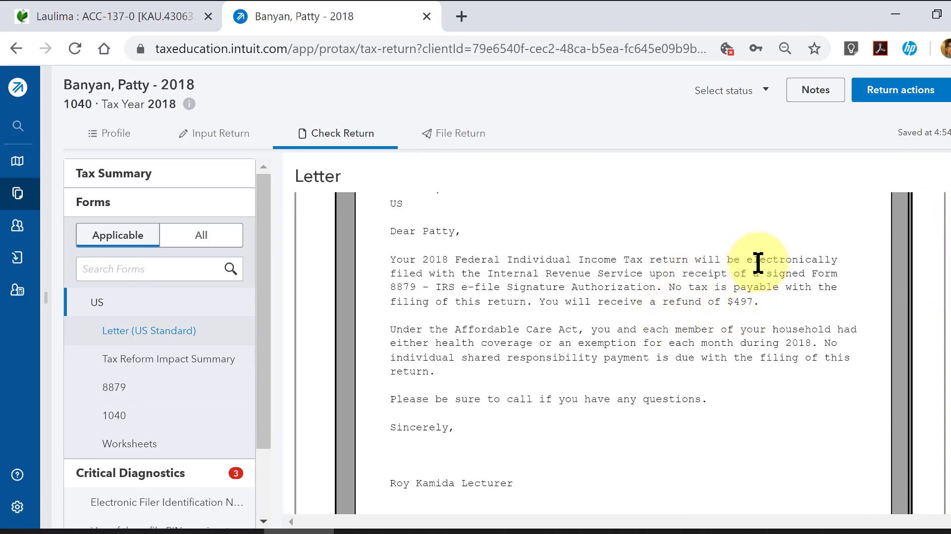
{"action": "left_click_drag", "start_coordinate": [745, 258], "coordinate": [515, 259]}
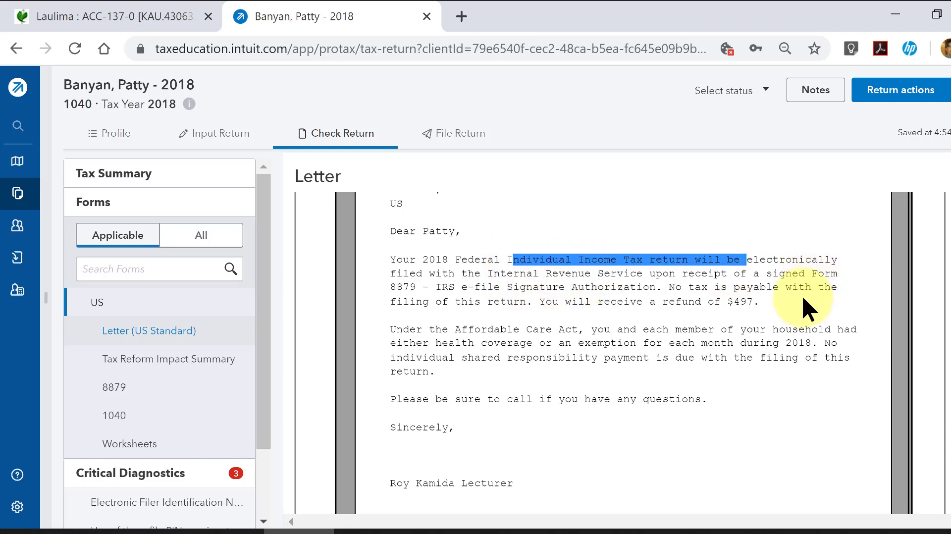
{"action": "left_click", "coordinate": [790, 300]}
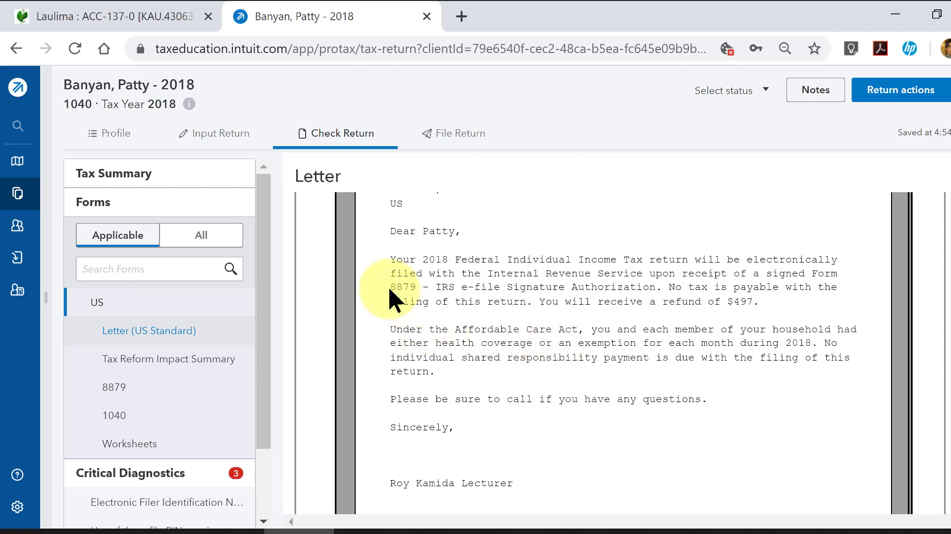
{"action": "left_click_drag", "start_coordinate": [389, 288], "coordinate": [420, 289]}
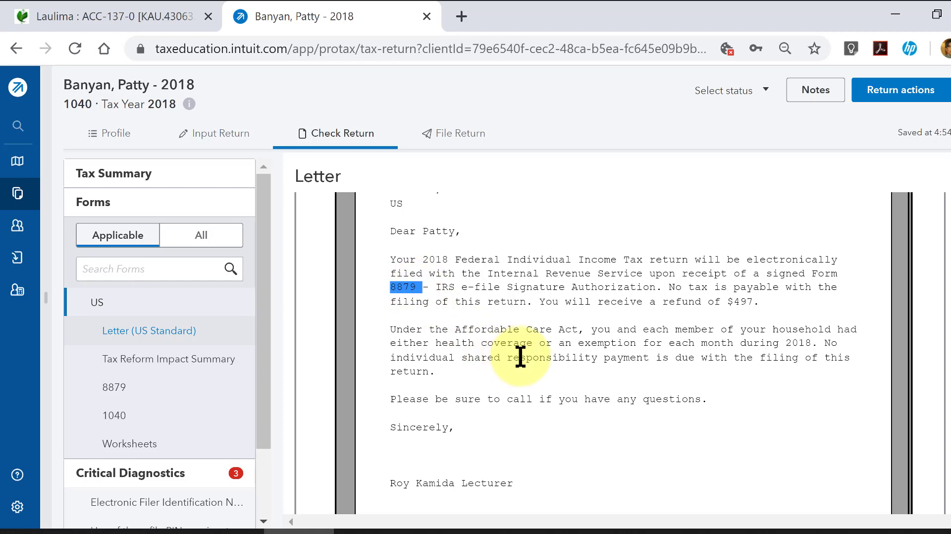
- Read the rest of the client letter and examine the taxpayer's PIN authorization on Form 8879
{"action": "scroll", "coordinate": [780, 389], "scroll_direction": "down", "scroll_amount": 5}
{"action": "scroll", "coordinate": [779, 391], "scroll_direction": "down", "scroll_amount": 2}
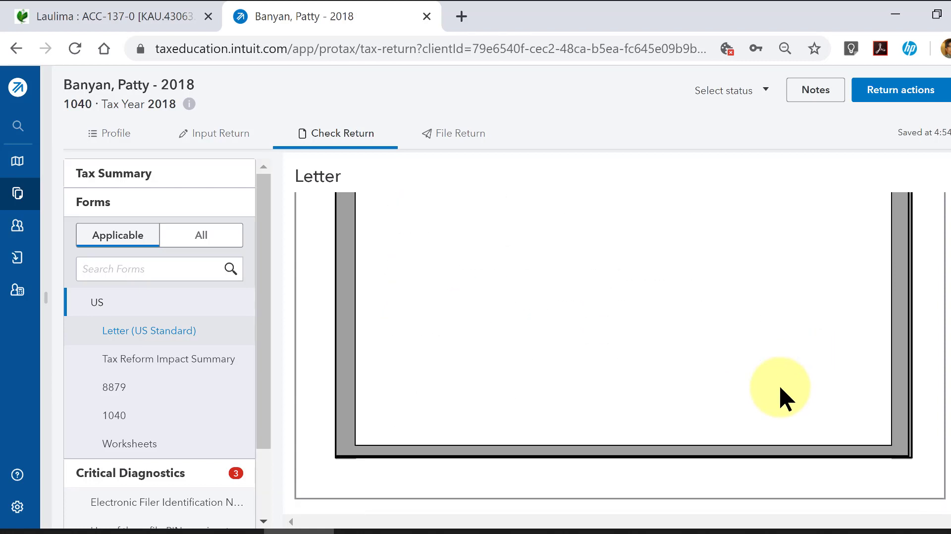
{"action": "scroll", "coordinate": [743, 376], "scroll_direction": "up", "scroll_amount": 4}
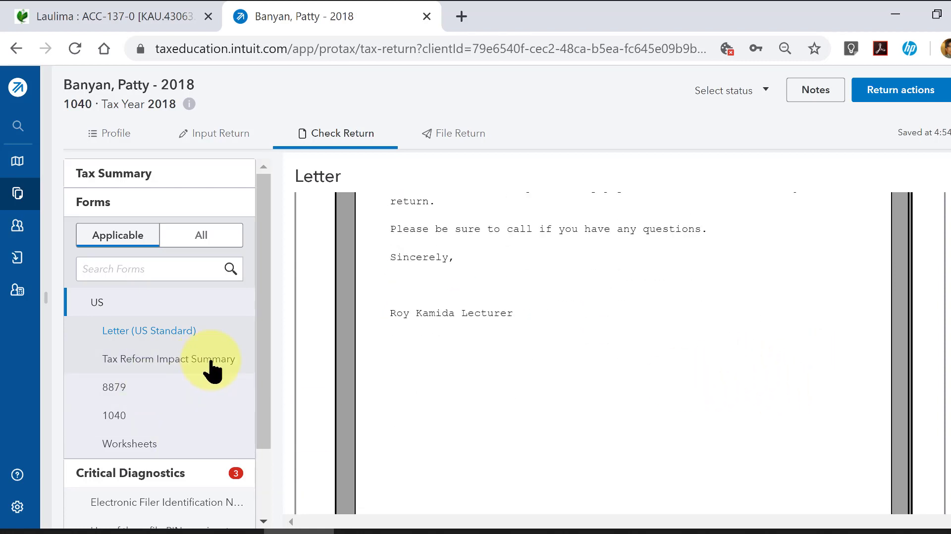
{"action": "left_click", "coordinate": [115, 388]}
{"action": "scroll", "coordinate": [371, 391], "scroll_direction": "down", "scroll_amount": 5}
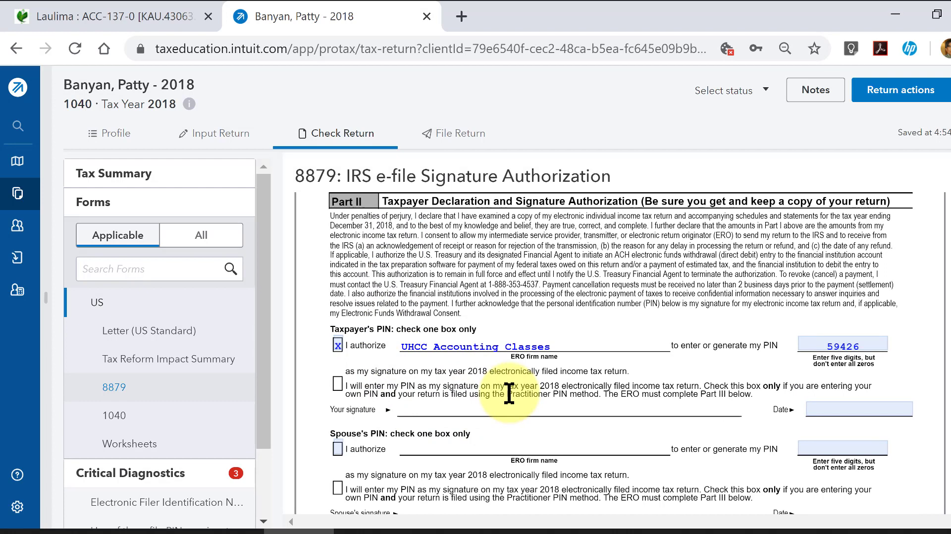
- Review Form 1040 from the filing status and occupation through the tax, payments and refund lines
{"action": "left_click", "coordinate": [193, 419]}
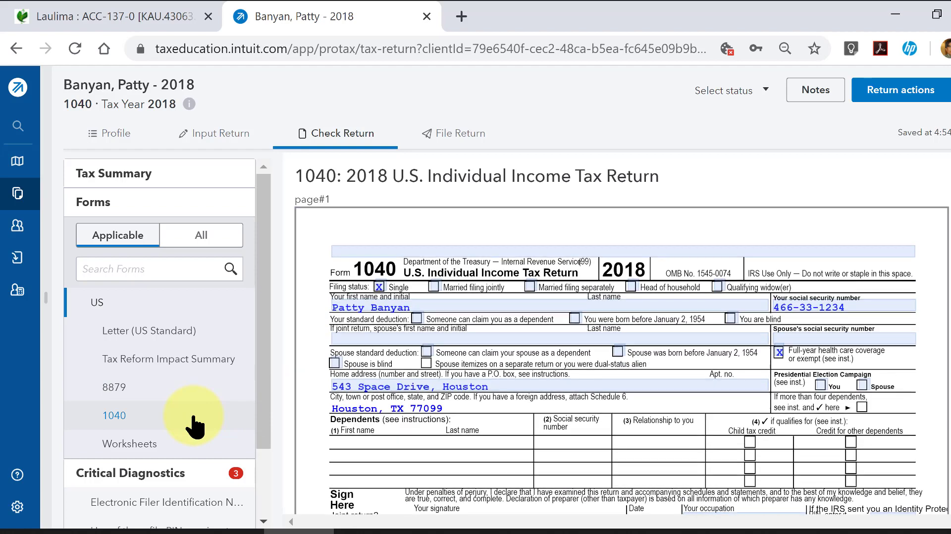
{"action": "scroll", "coordinate": [537, 394], "scroll_direction": "down", "scroll_amount": 2}
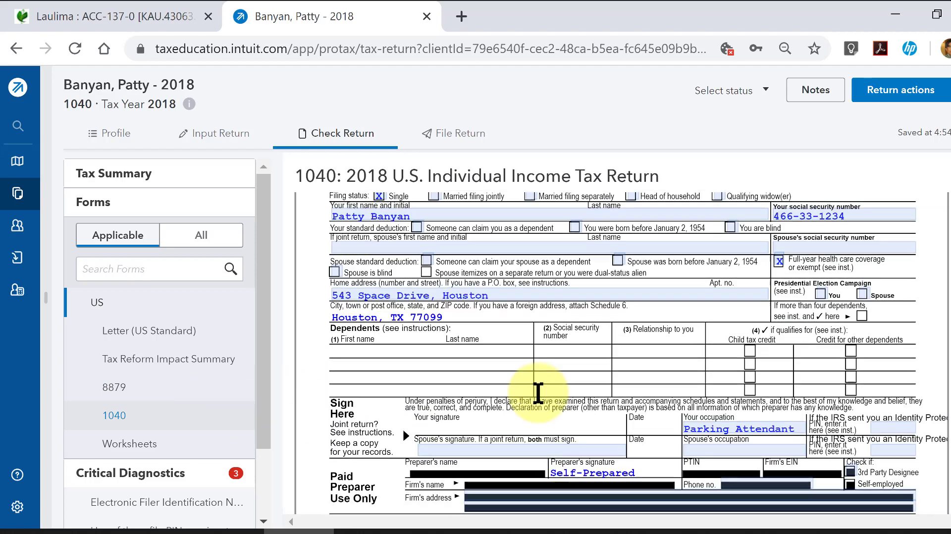
{"action": "scroll", "coordinate": [538, 393], "scroll_direction": "down", "scroll_amount": 2}
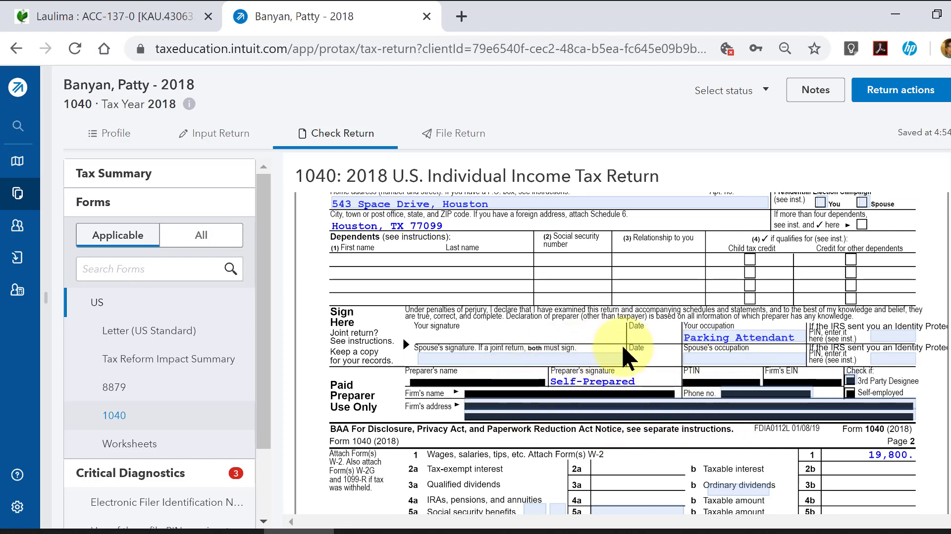
{"action": "scroll", "coordinate": [629, 344], "scroll_direction": "down", "scroll_amount": 5}
{"action": "scroll", "coordinate": [631, 349], "scroll_direction": "down", "scroll_amount": 3}
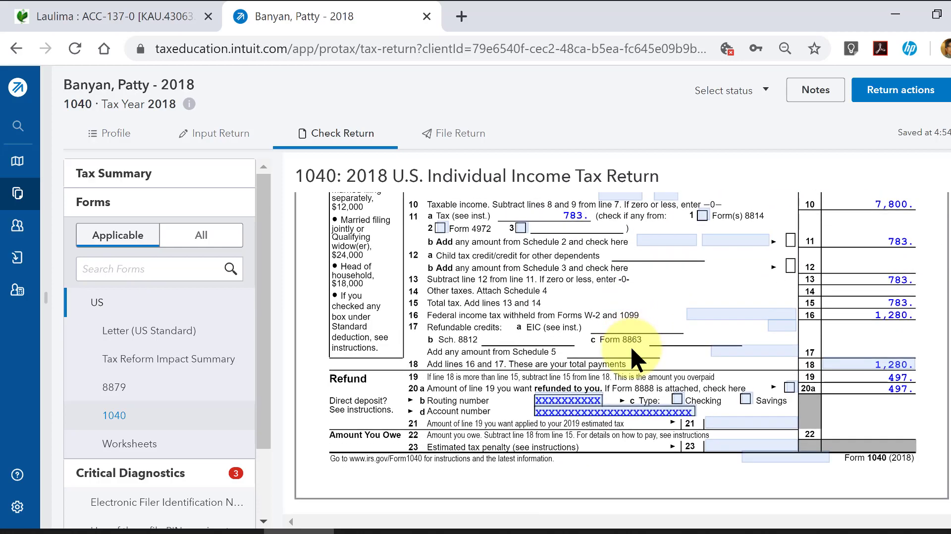
{"action": "scroll", "coordinate": [631, 349], "scroll_direction": "up", "scroll_amount": 8}
{"action": "scroll", "coordinate": [631, 349], "scroll_direction": "up", "scroll_amount": 4}
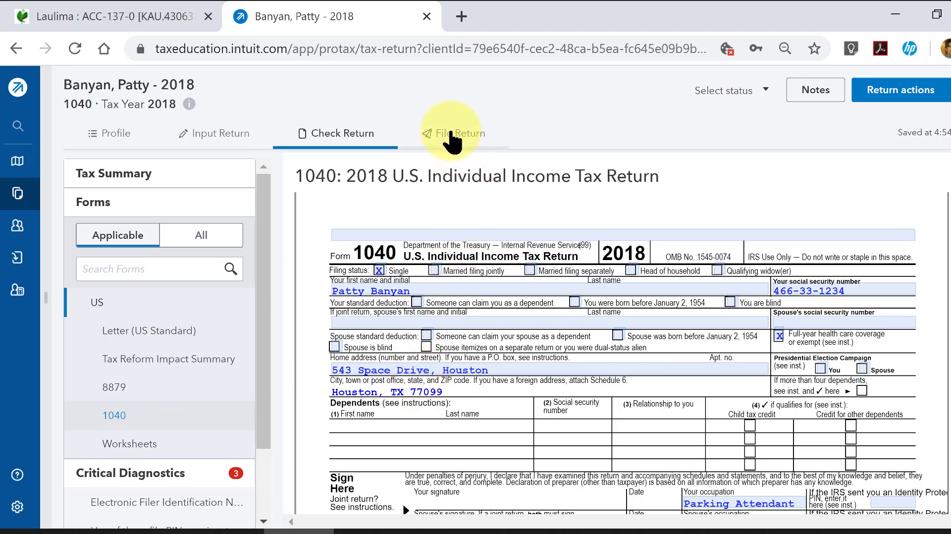
- Generate the full return PDF for filing and look through it from the client letter to the end of Form 8879
{"action": "left_click", "coordinate": [448, 134]}
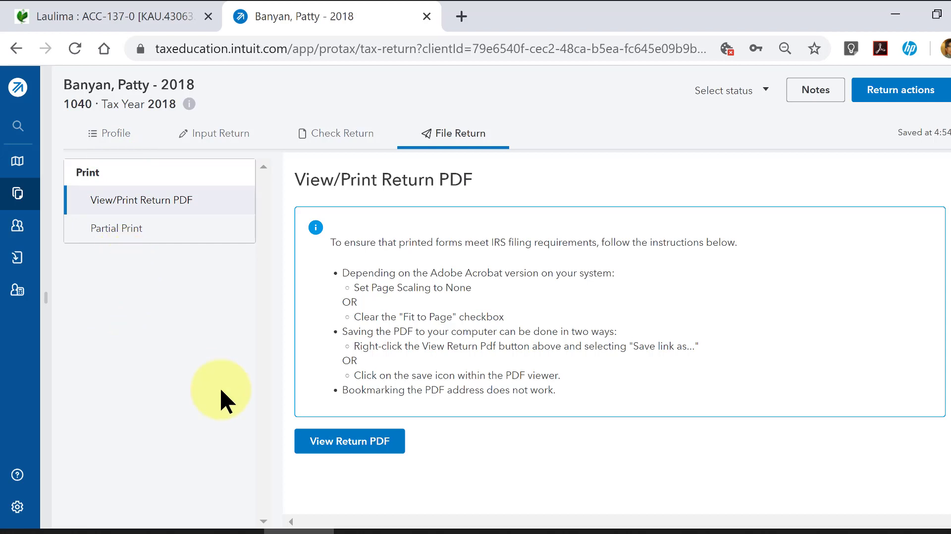
{"action": "left_click", "coordinate": [367, 443]}
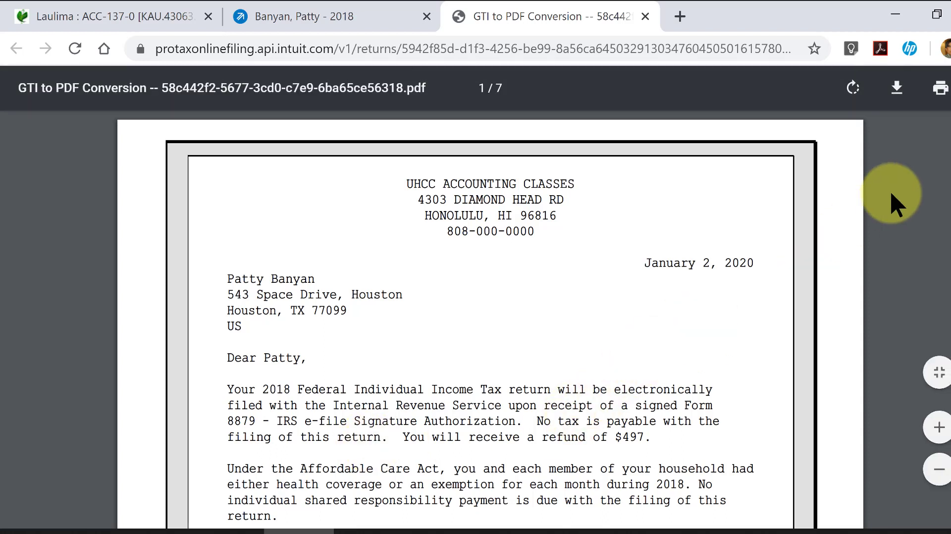
{"action": "scroll", "coordinate": [947, 311], "scroll_direction": "down", "scroll_amount": 20}
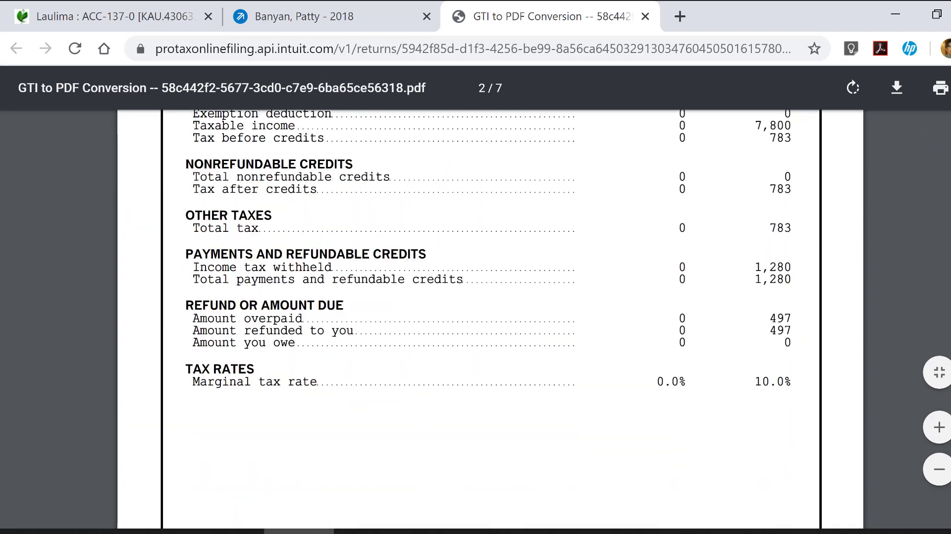
{"action": "scroll", "coordinate": [948, 311], "scroll_direction": "down", "scroll_amount": 15}
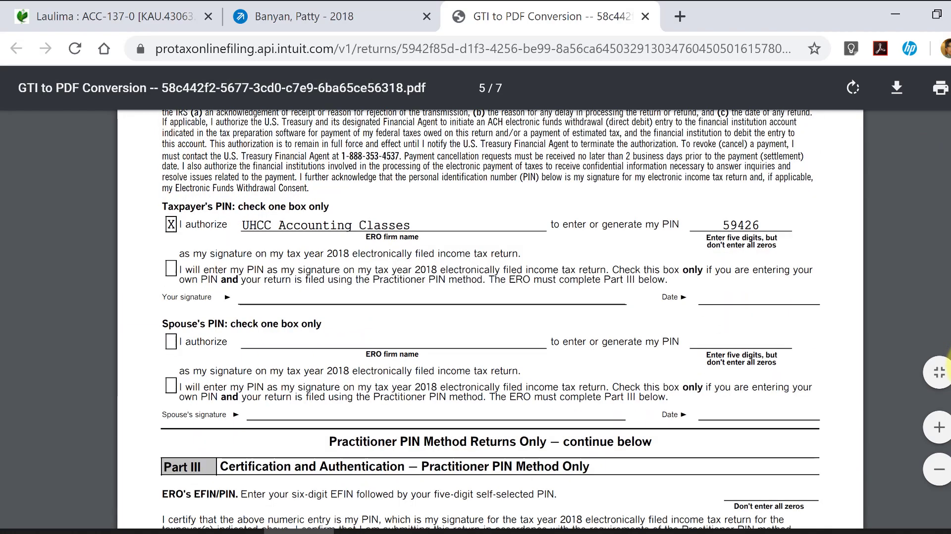
{"action": "scroll", "coordinate": [948, 347], "scroll_direction": "up", "scroll_amount": 6}
{"action": "scroll", "coordinate": [948, 346], "scroll_direction": "up", "scroll_amount": 6}
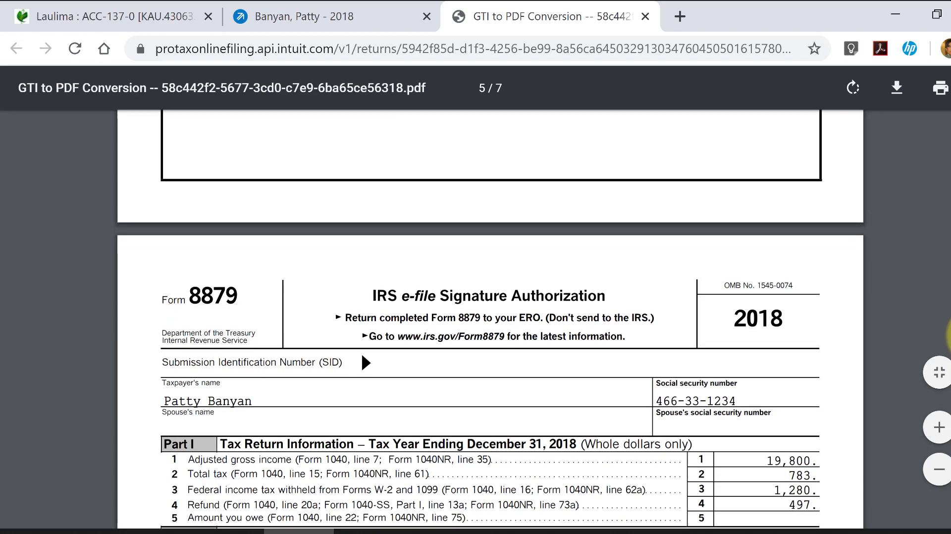
{"action": "scroll", "coordinate": [947, 337], "scroll_direction": "down", "scroll_amount": 4}
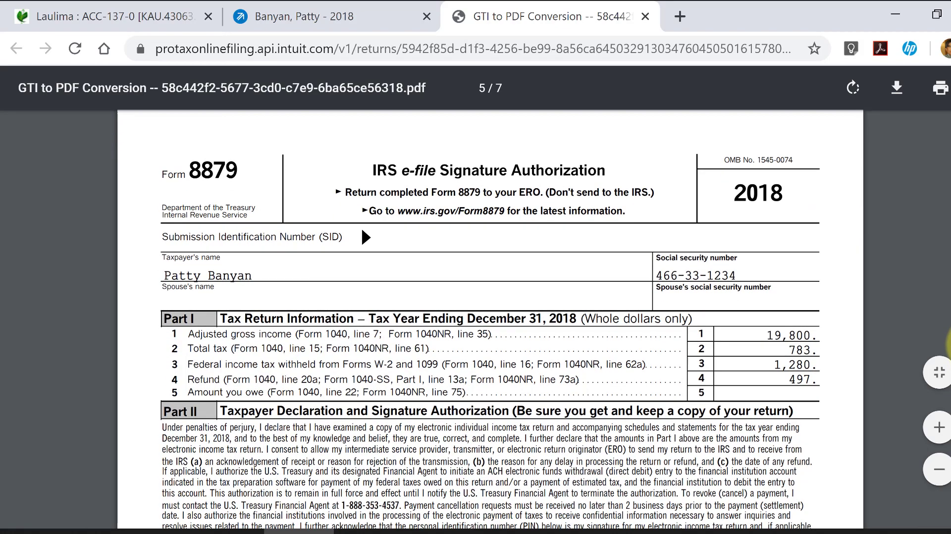
{"action": "scroll", "coordinate": [947, 347], "scroll_direction": "down", "scroll_amount": 12}
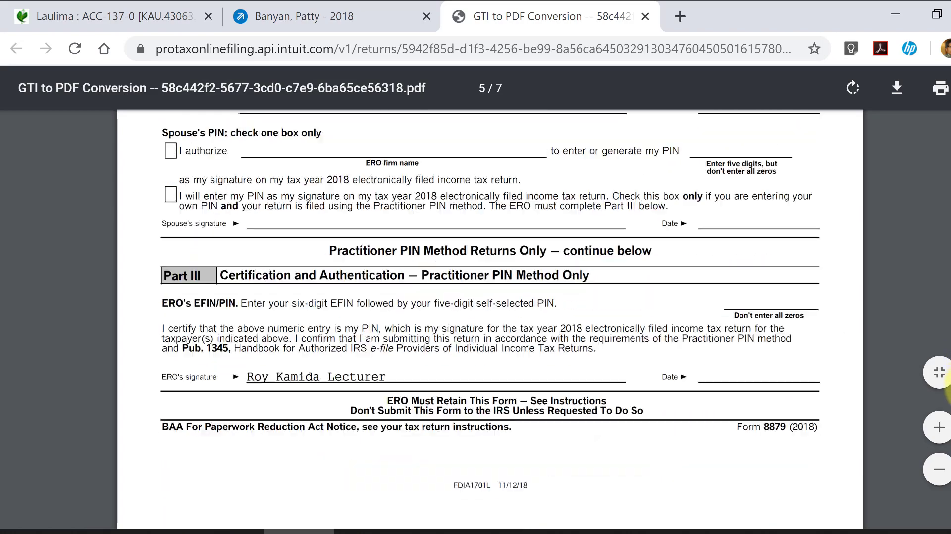
- Examine both Form 1040 pages in the return PDF and the wage schedule in the Federal Worksheets
{"action": "scroll", "coordinate": [946, 398], "scroll_direction": "down", "scroll_amount": 8}
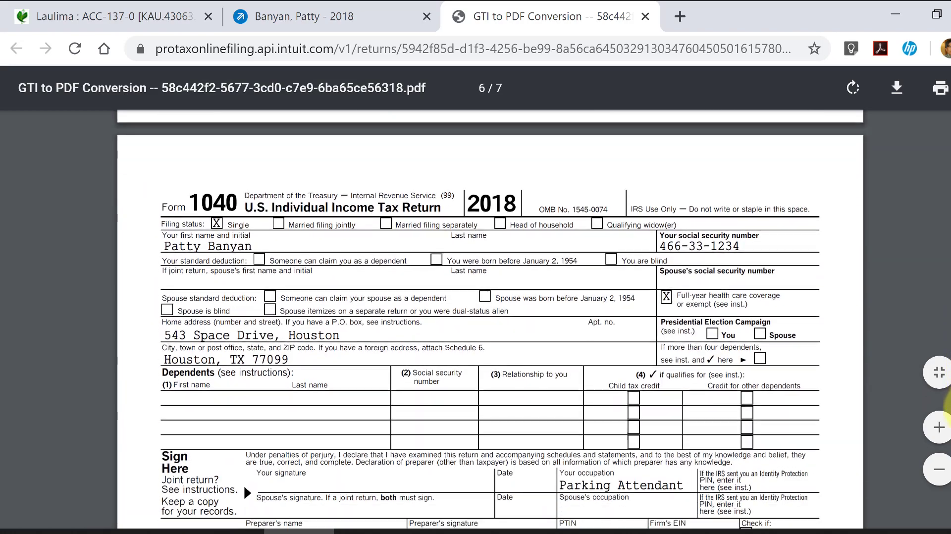
{"action": "scroll", "coordinate": [947, 411], "scroll_direction": "down", "scroll_amount": 10}
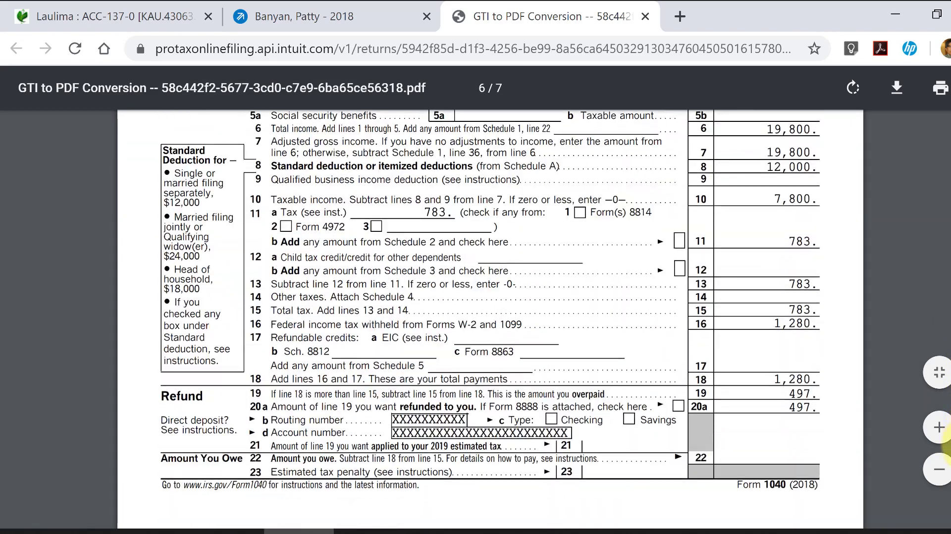
{"action": "scroll", "coordinate": [946, 441], "scroll_direction": "down", "scroll_amount": 2}
{"action": "scroll", "coordinate": [947, 421], "scroll_direction": "up", "scroll_amount": 15}
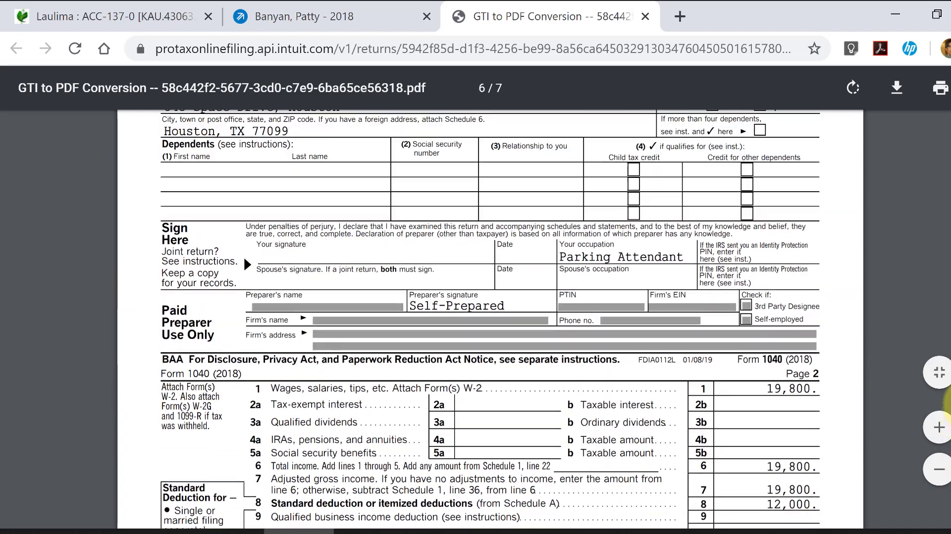
{"action": "scroll", "coordinate": [947, 399], "scroll_direction": "down", "scroll_amount": 10}
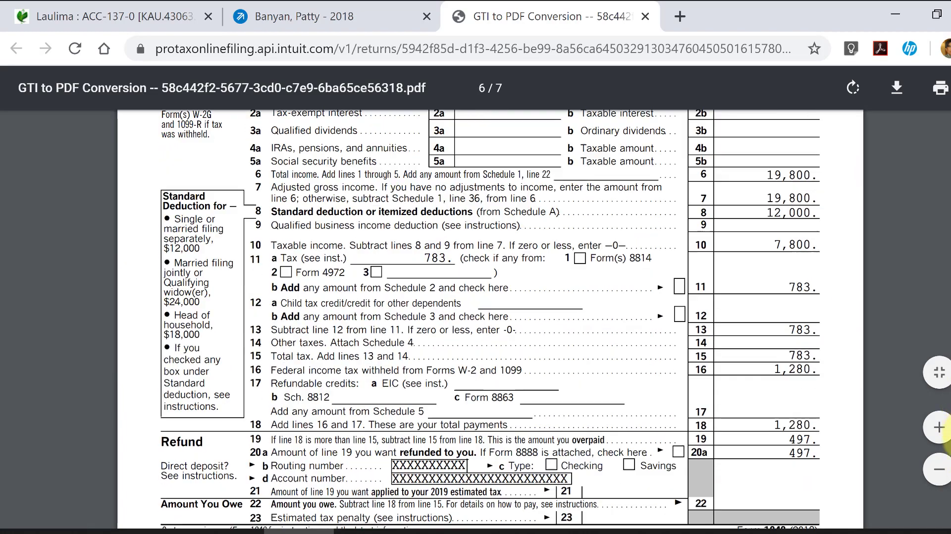
{"action": "scroll", "coordinate": [946, 431], "scroll_direction": "down", "scroll_amount": 1}
{"action": "scroll", "coordinate": [946, 436], "scroll_direction": "down", "scroll_amount": 1}
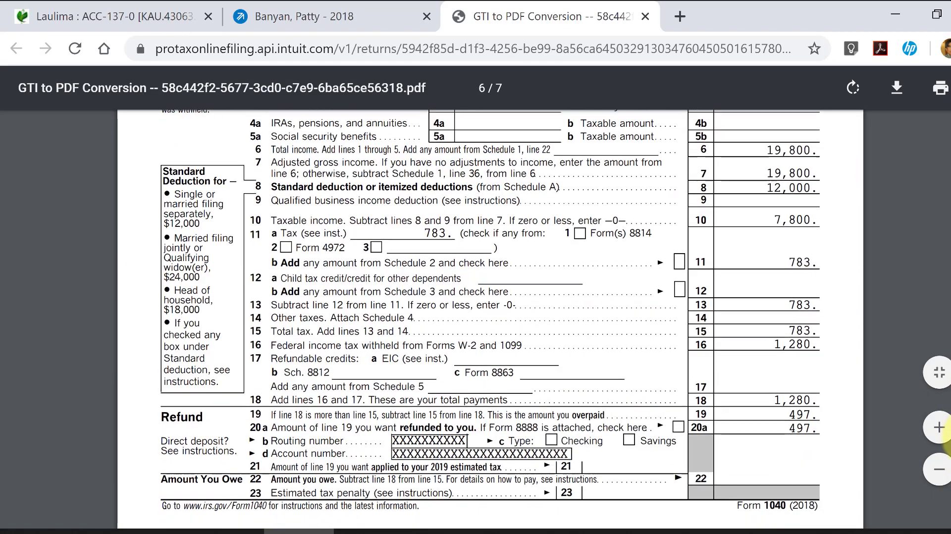
{"action": "scroll", "coordinate": [947, 436], "scroll_direction": "down", "scroll_amount": 5}
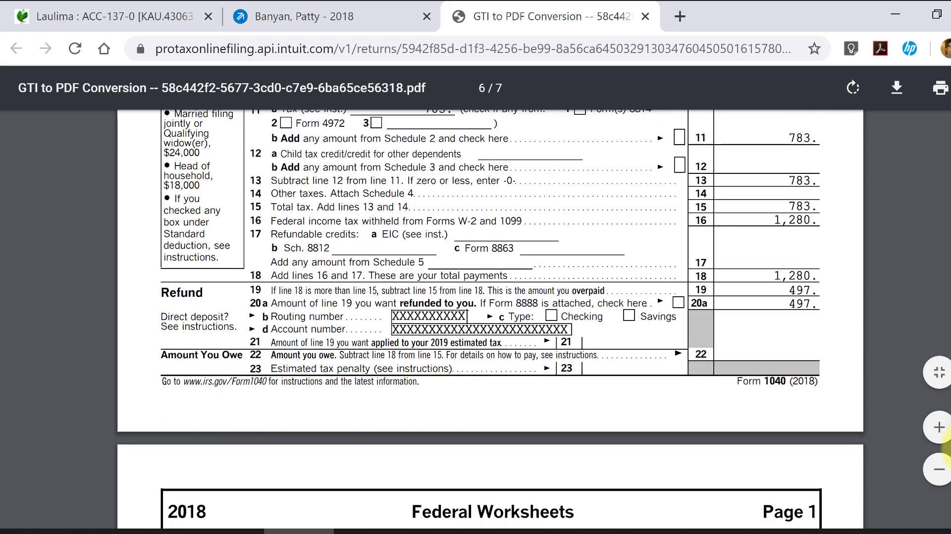
{"action": "scroll", "coordinate": [947, 461], "scroll_direction": "down", "scroll_amount": 10}
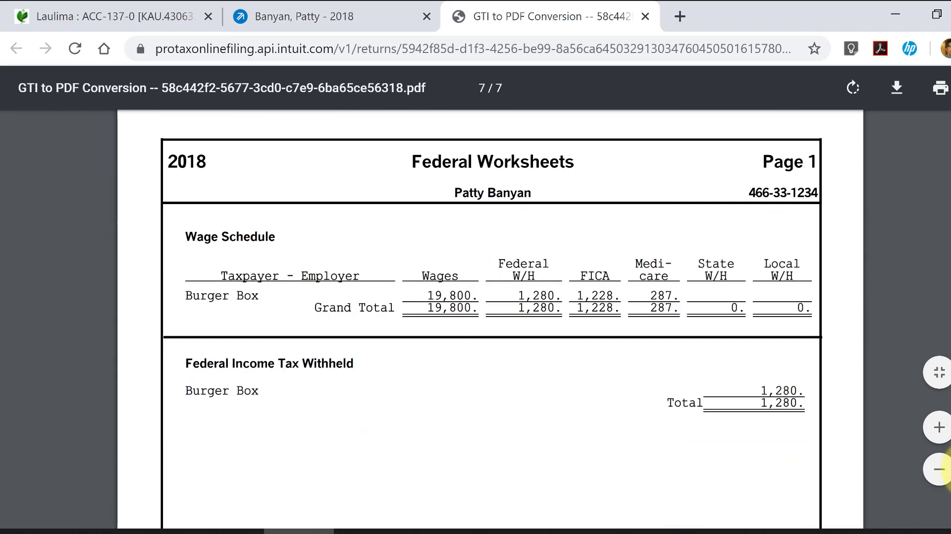
- Download the return PDF to the ProConnect Tax Online folder under the suggested file name and go back to the client's tax return
{"action": "left_click_drag", "start_coordinate": [949, 496], "coordinate": [949, 117]}
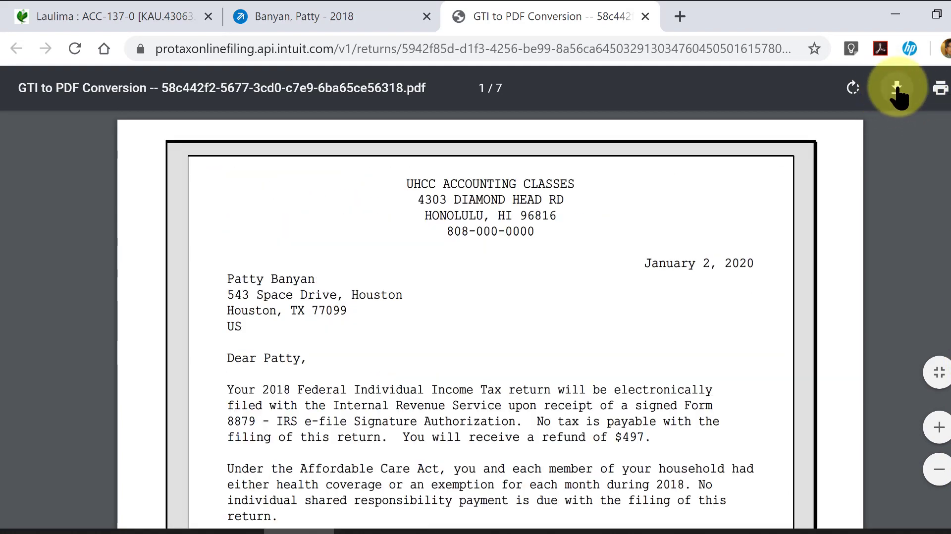
{"action": "left_click", "coordinate": [899, 94]}
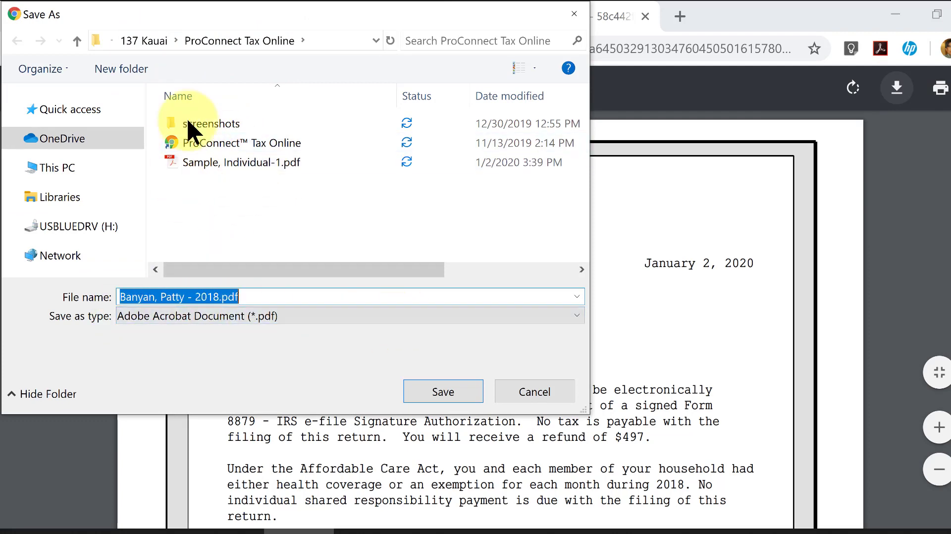
{"action": "left_click", "coordinate": [464, 390]}
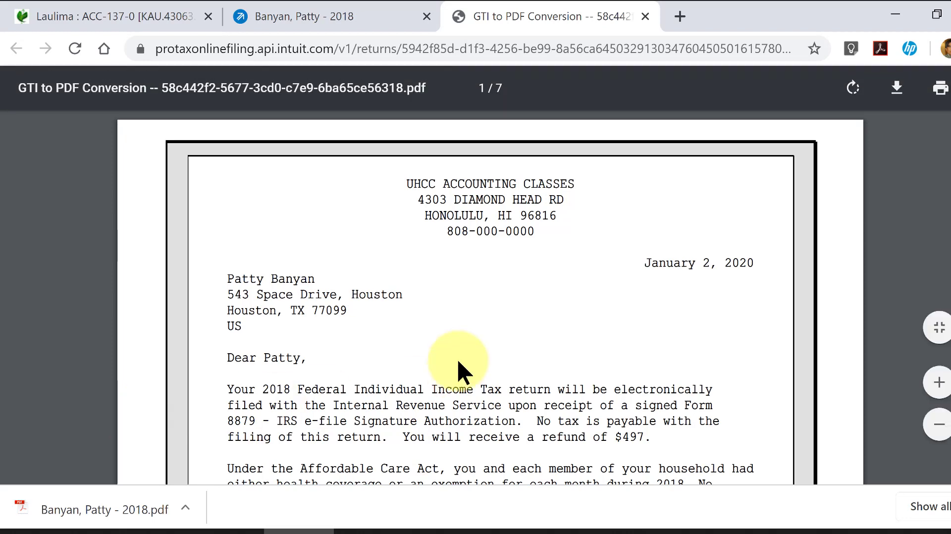
{"action": "left_click", "coordinate": [317, 14]}
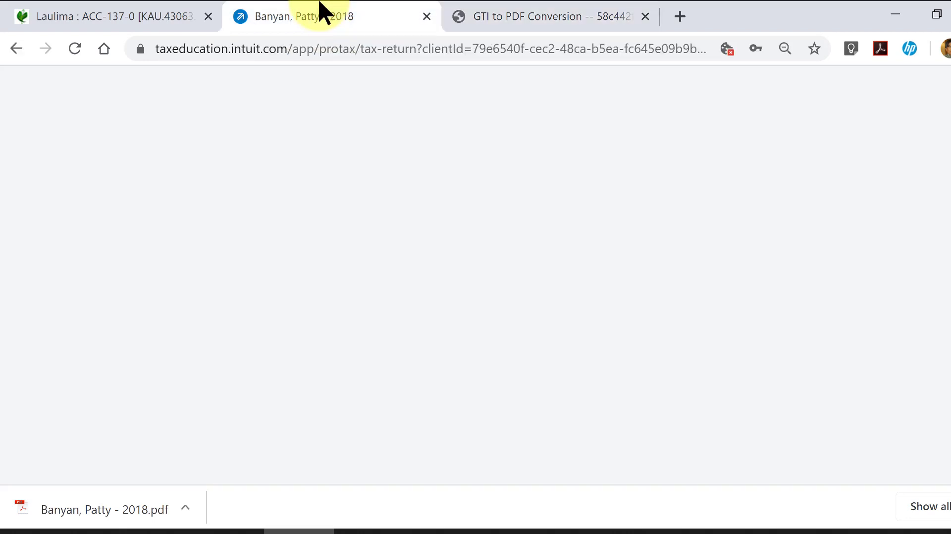